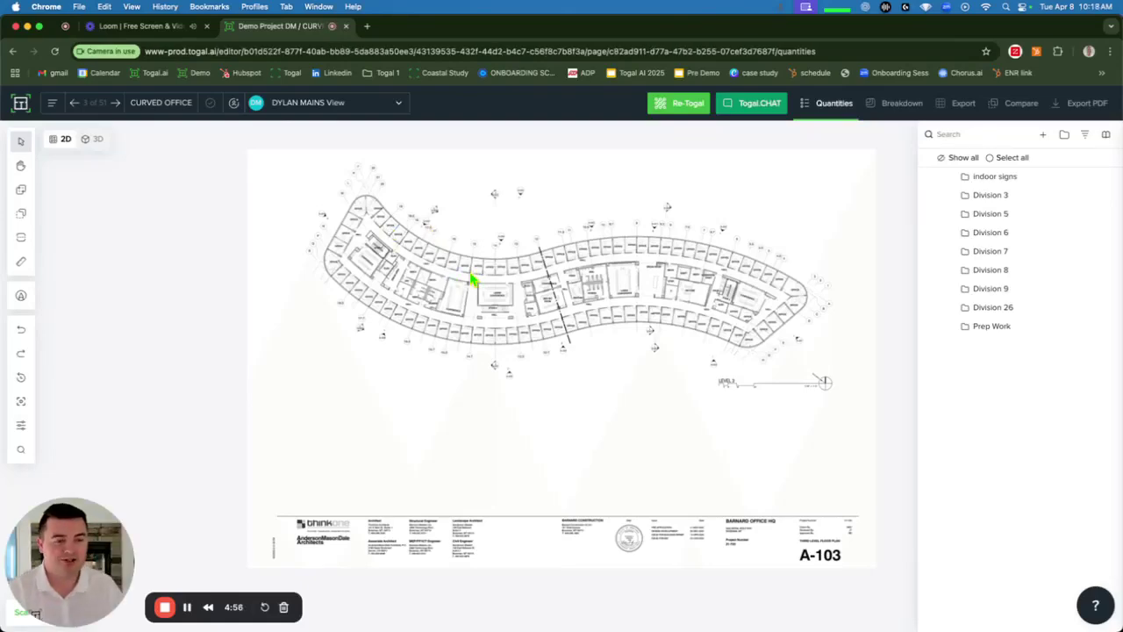
# Zoom in on the curved offices near gridline 19 at the plan's west end.
pyautogui.scroll(2, 472, 279)
pyautogui.scroll(2, 466, 271)
pyautogui.scroll(2, 371, 221)
pyautogui.scroll(2, 392, 296)
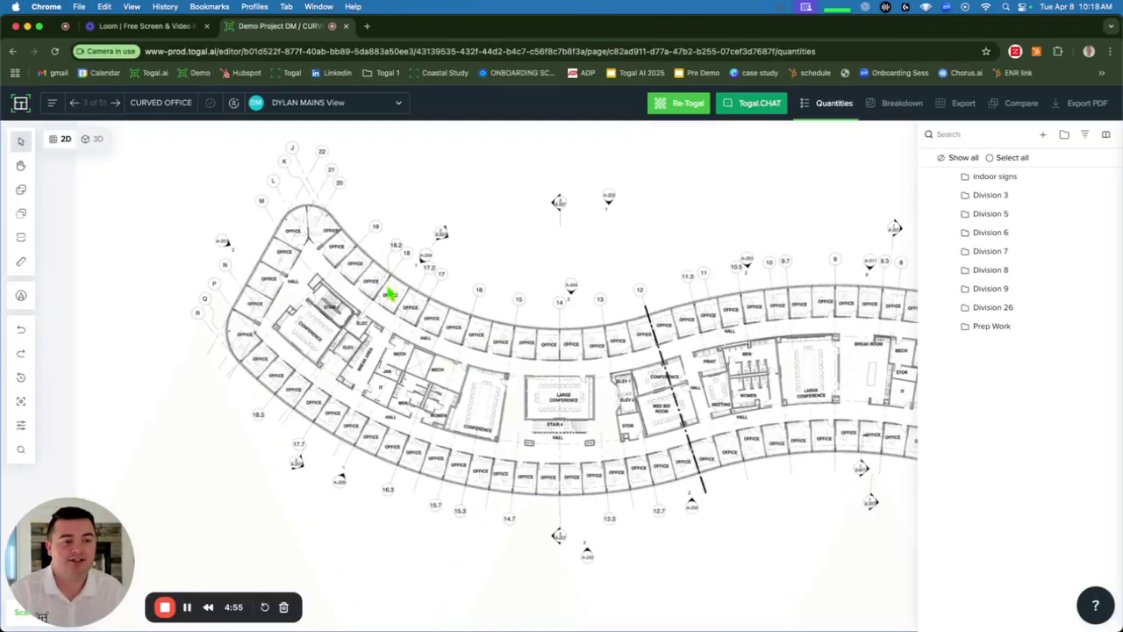
pyautogui.scroll(2, 391, 275)
pyautogui.scroll(2, 223, 276)
pyautogui.scroll(3, 298, 247)
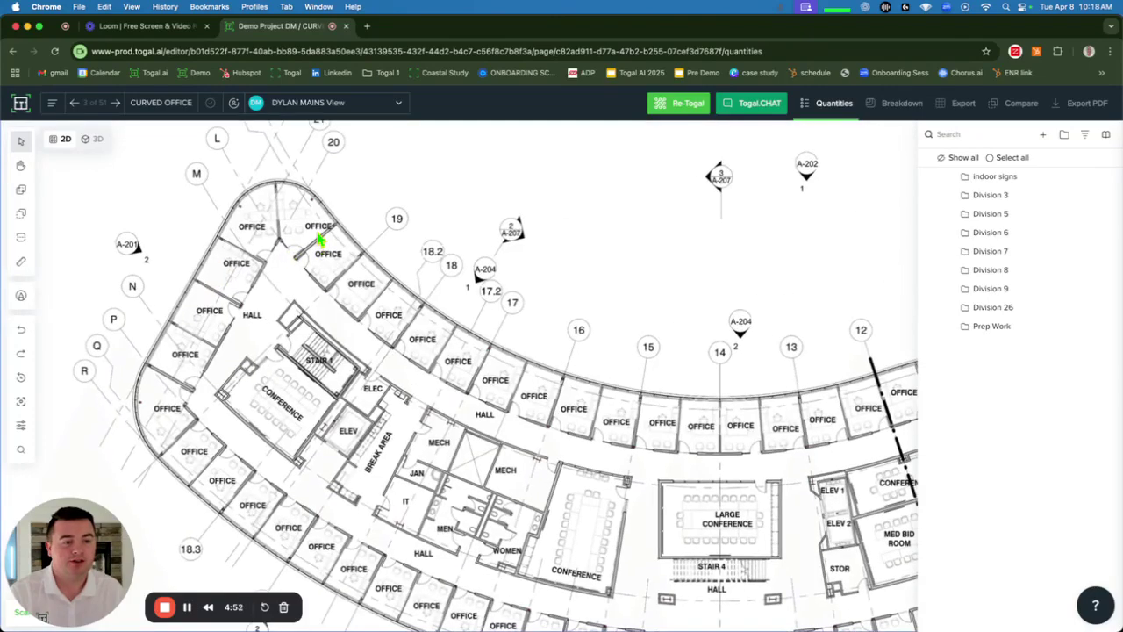
pyautogui.scroll(2, 321, 237)
pyautogui.scroll(1, 289, 263)
pyautogui.scroll(2, 289, 269)
pyautogui.scroll(2, 298, 263)
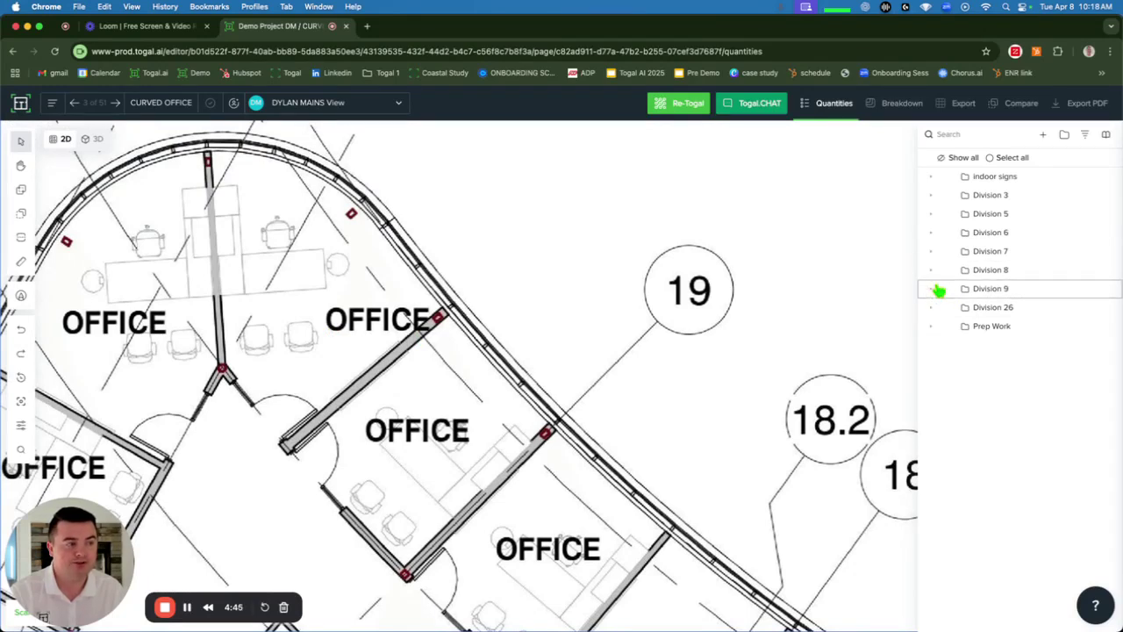
# Expand Division 9 > Paint and choose the P1 Ceiling + P2 Walls + P3 Trim item.
pyautogui.click(934, 290)
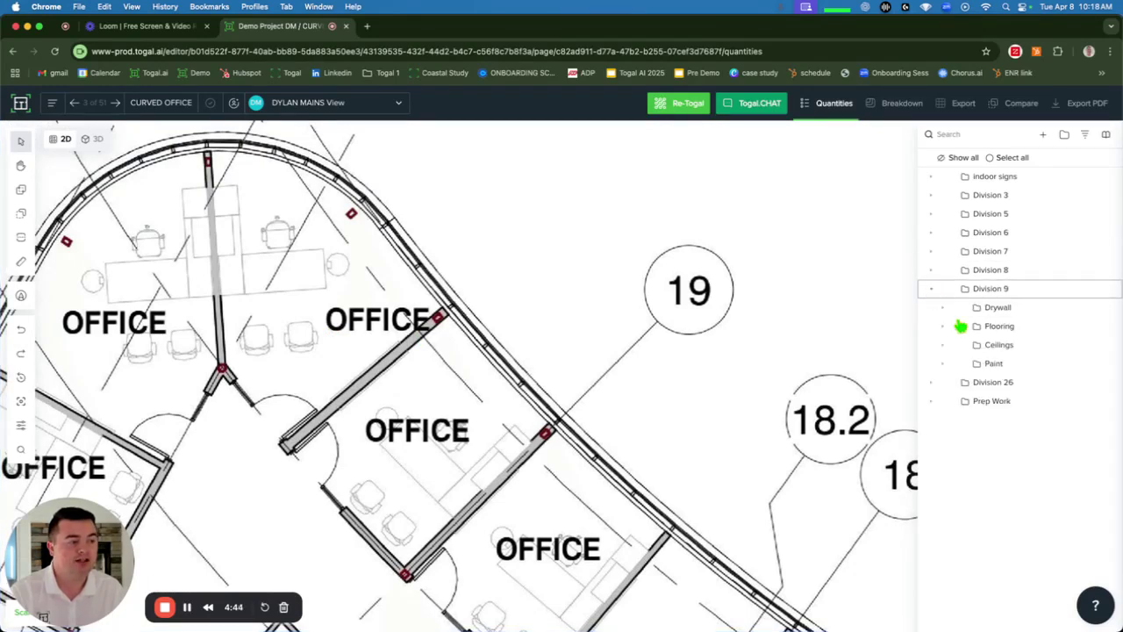
pyautogui.click(944, 365)
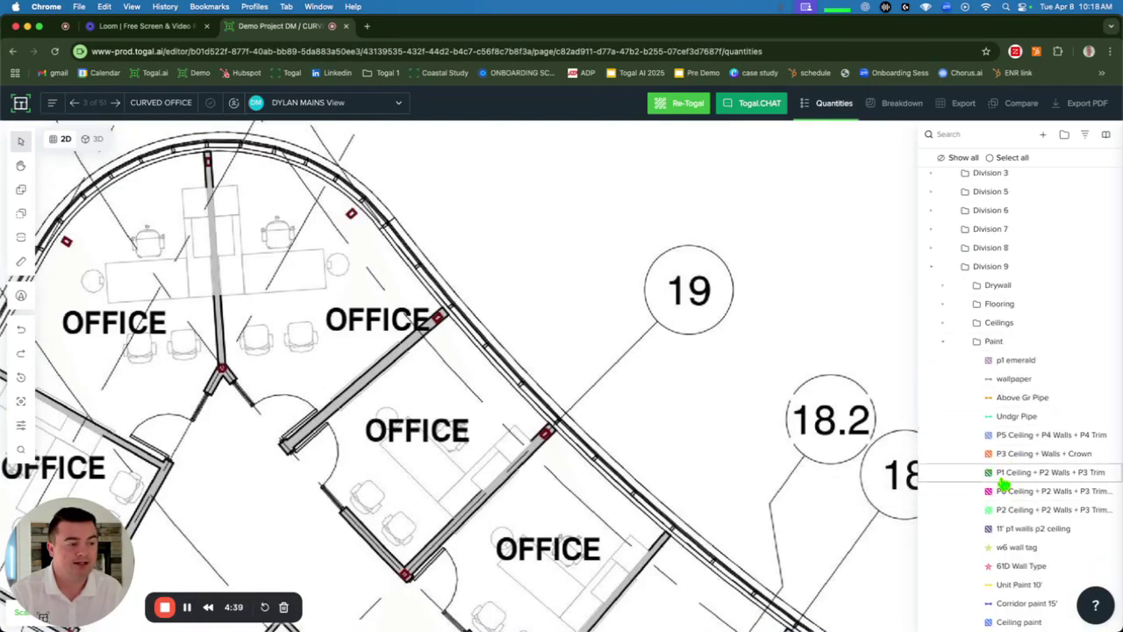
pyautogui.click(991, 474)
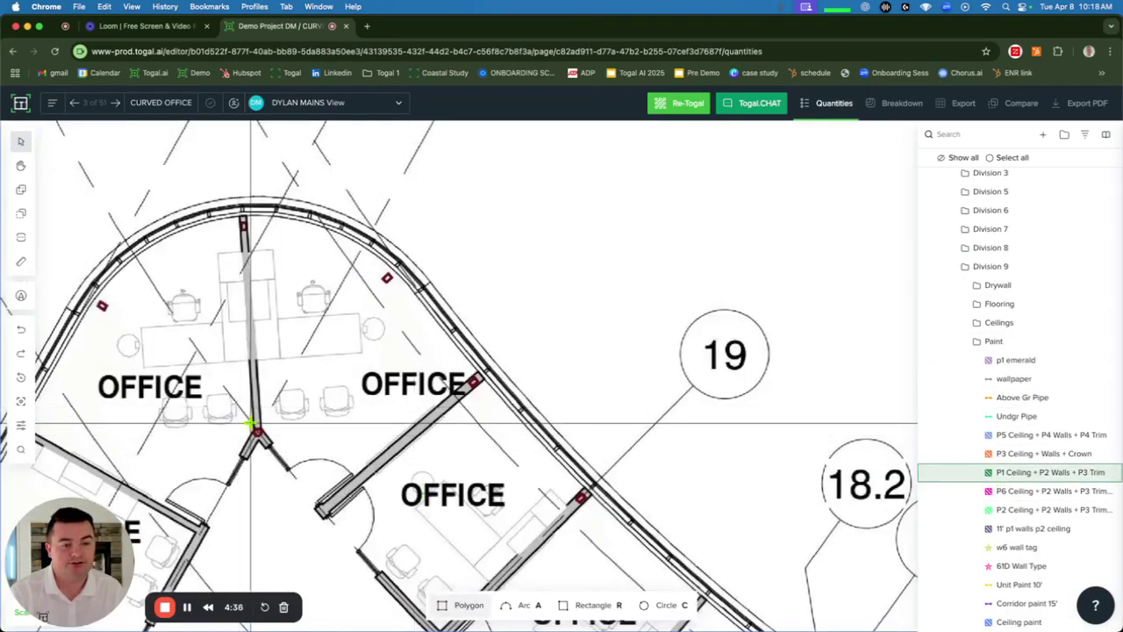
# Trace the office against the curved wall as a polygon area and select it.
pyautogui.click(259, 429)
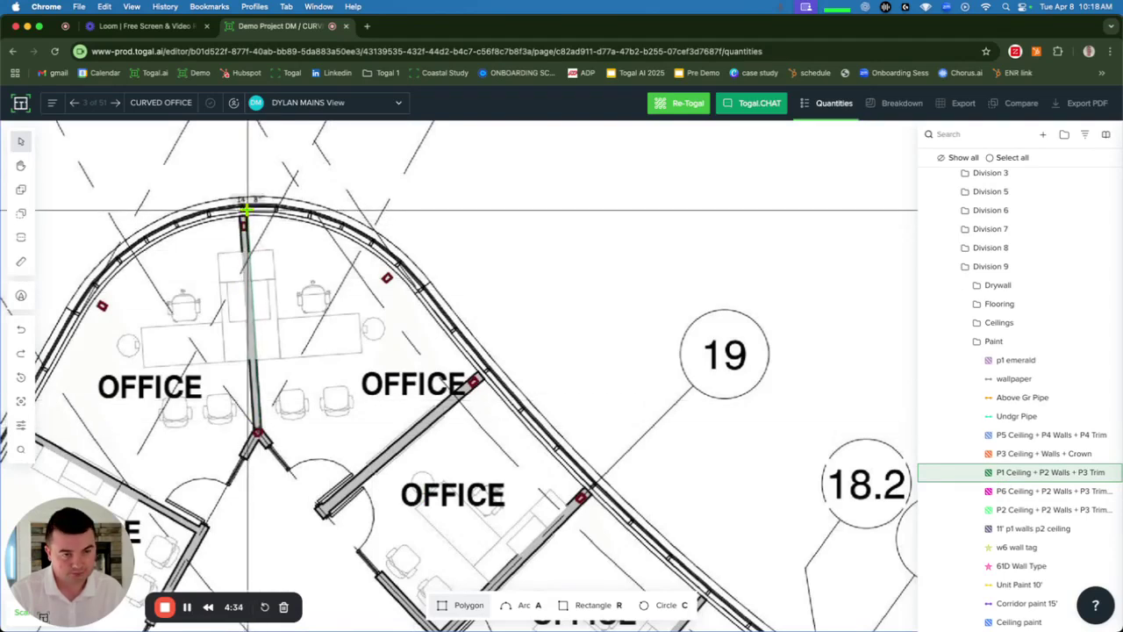
pyautogui.click(244, 215)
pyautogui.click(419, 296)
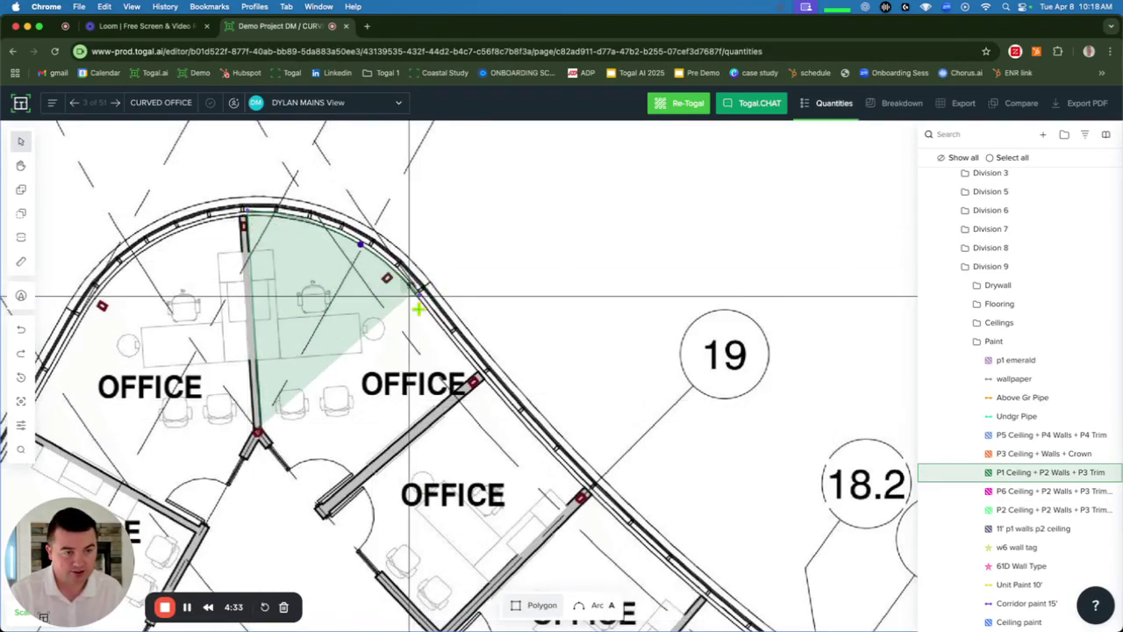
pyautogui.click(478, 375)
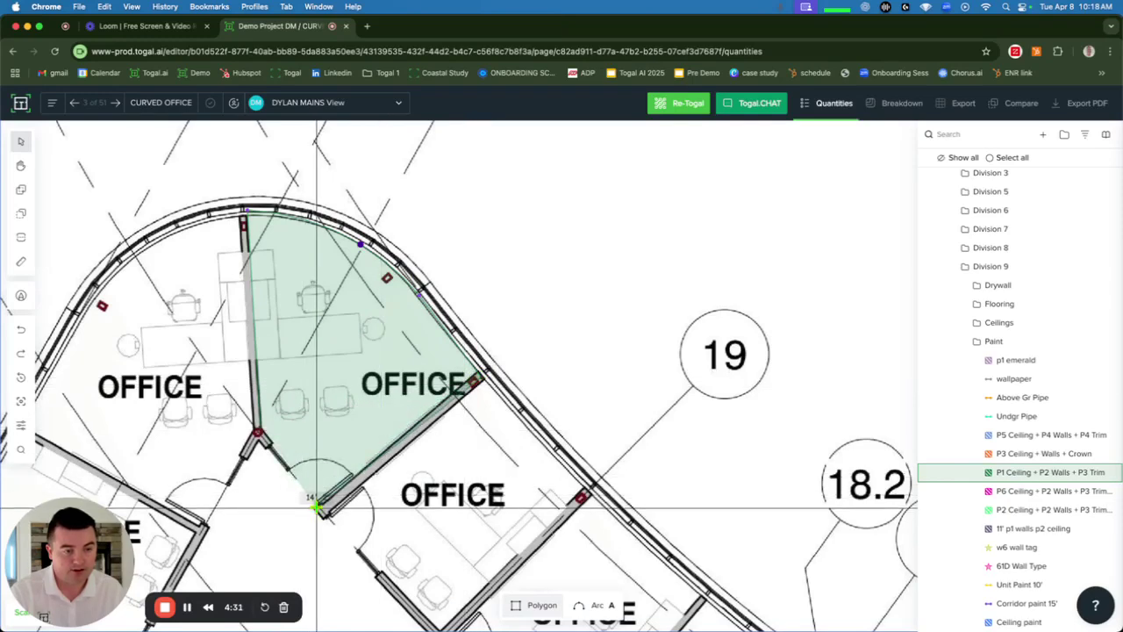
pyautogui.doubleClick(317, 504)
pyautogui.click(331, 403)
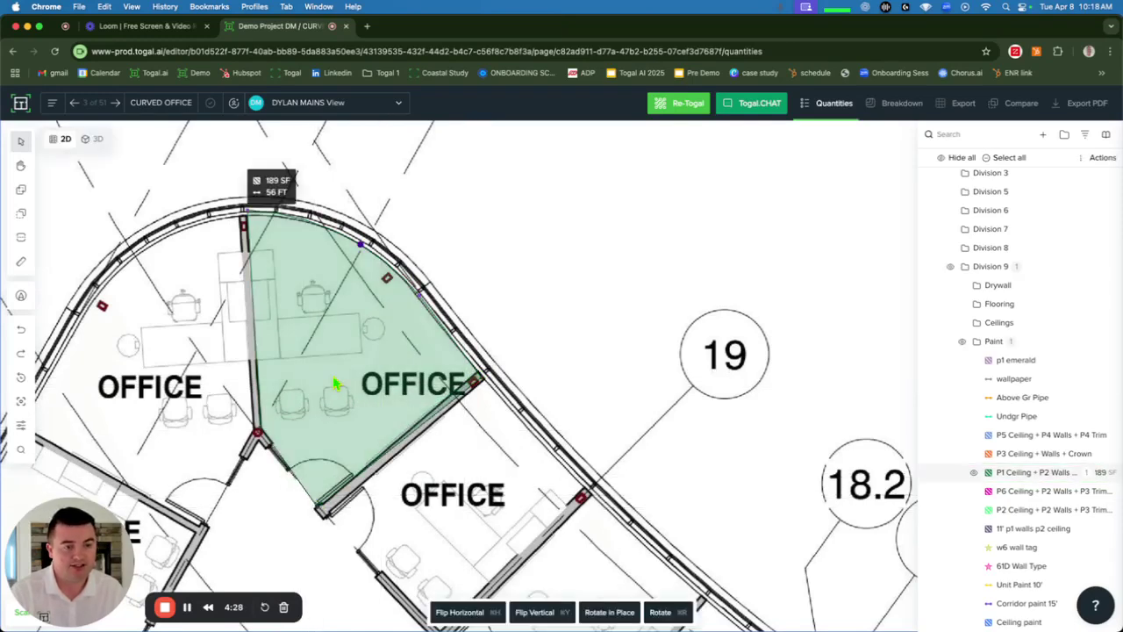
# Cut a circular hole inside the office area and start classifying it.
pyautogui.press('c')
pyautogui.moveTo(325, 295); pyautogui.dragTo(339, 399)
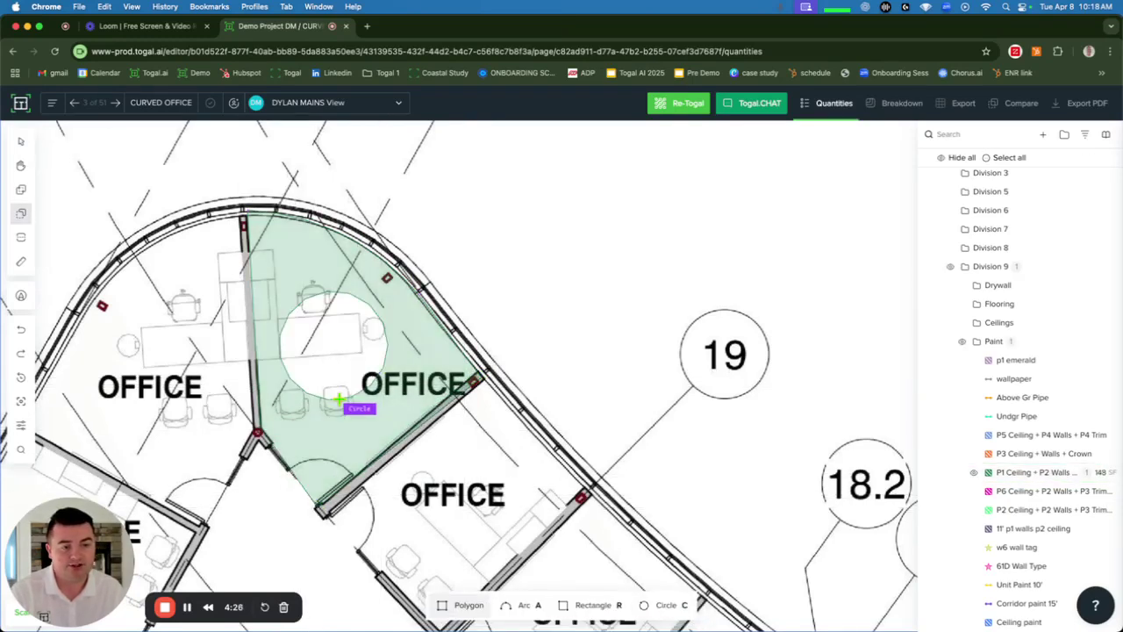
pyautogui.click(401, 401)
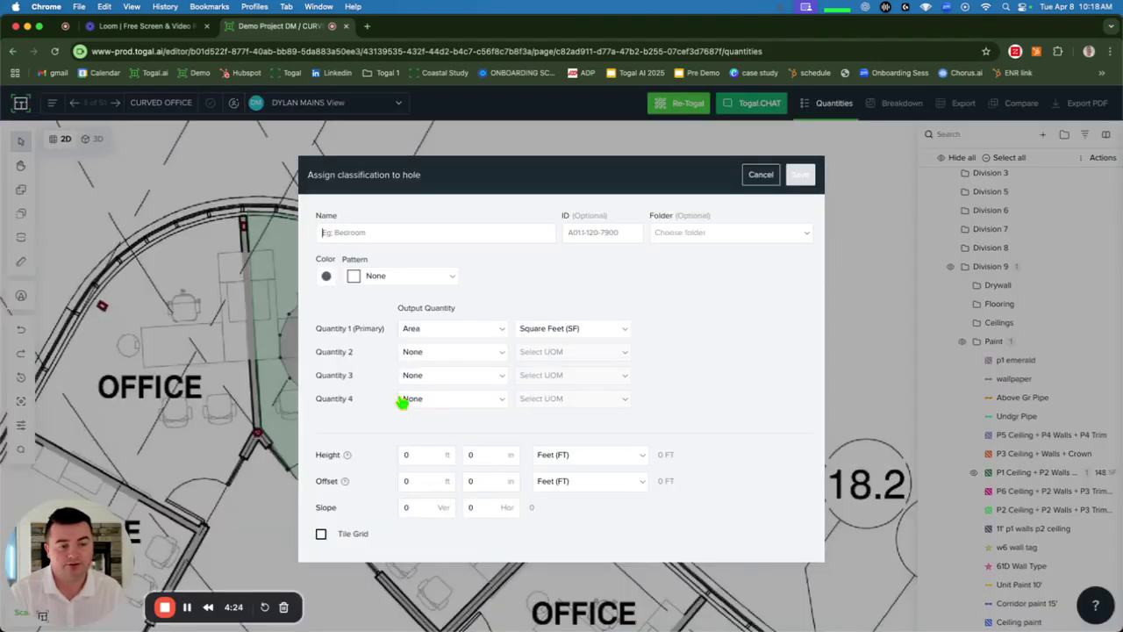
# Save the hole as 'vaulted ceiling' with Perimeter Surface Area and Perimeter quantities, 6 in high, 14 ft offset.
pyautogui.write('vaulted ceiling')
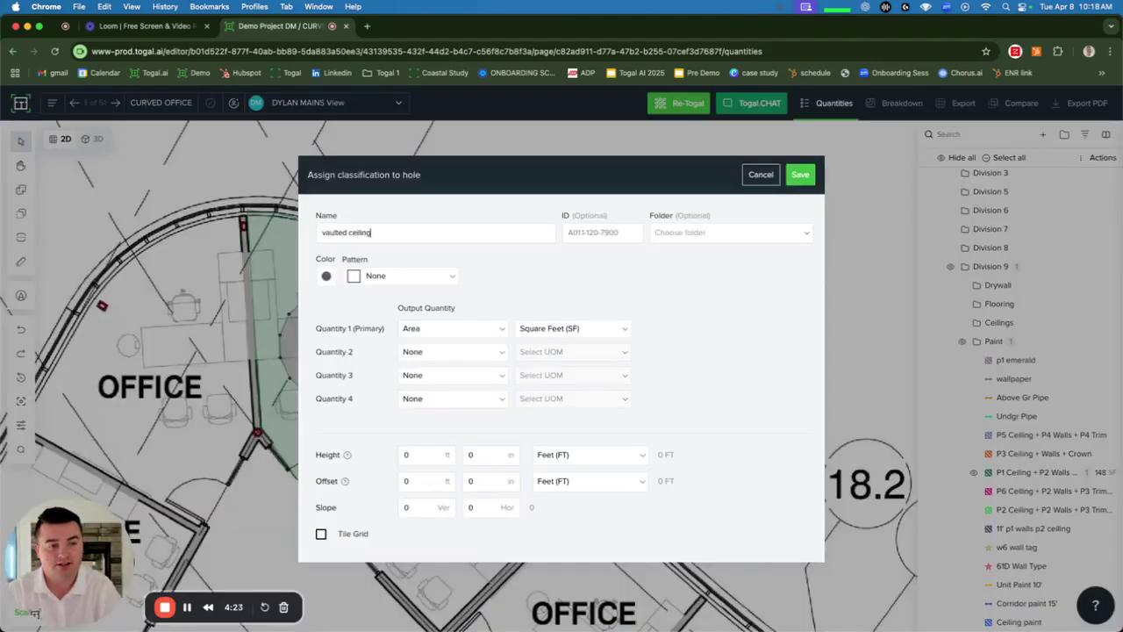
pyautogui.click(433, 352)
pyautogui.click(448, 459)
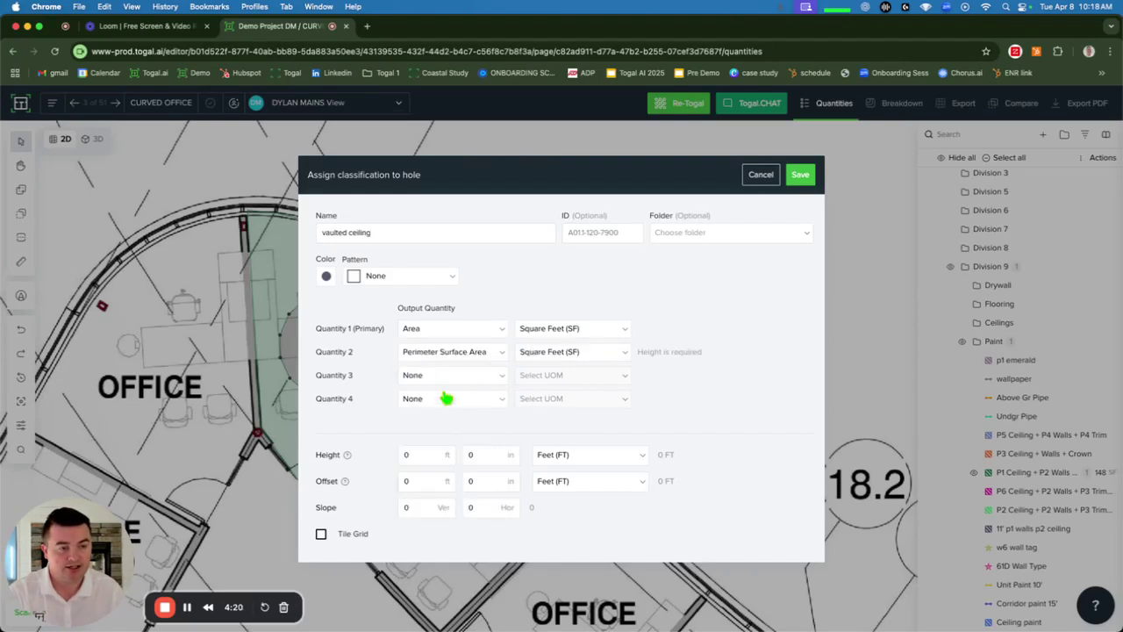
pyautogui.click(445, 375)
pyautogui.click(448, 437)
pyautogui.write('14')
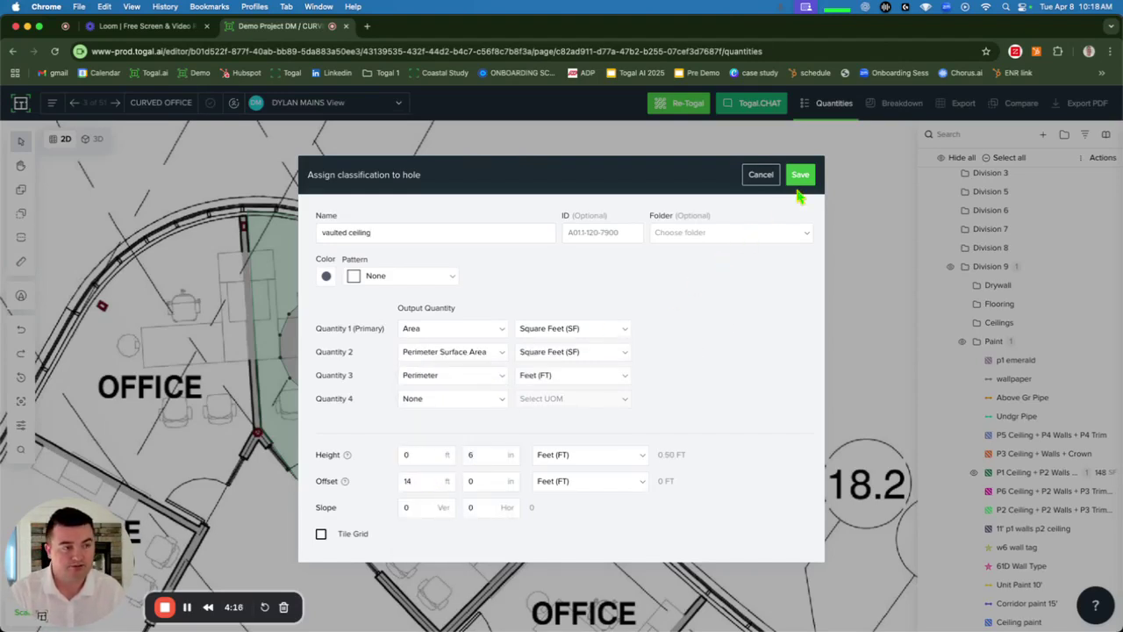
pyautogui.click(799, 176)
# Reassign the office area to the P6 Ceiling + P2 Walls paint item.
pyautogui.rightClick(339, 261)
pyautogui.click(369, 271)
pyautogui.write('p')
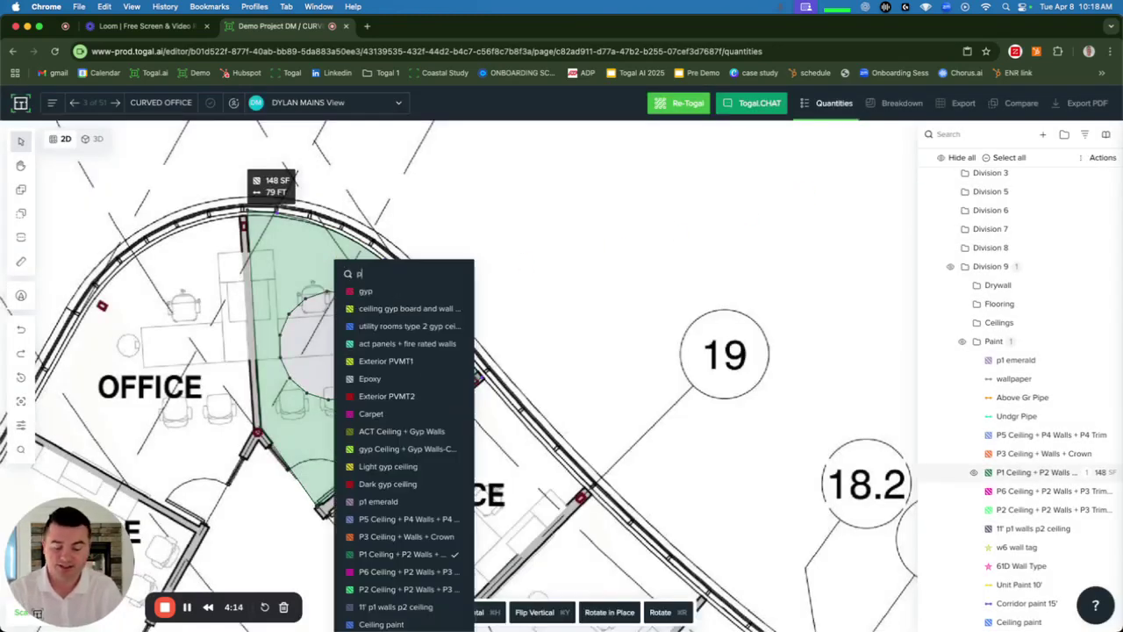
pyautogui.write('6')
pyautogui.click(409, 292)
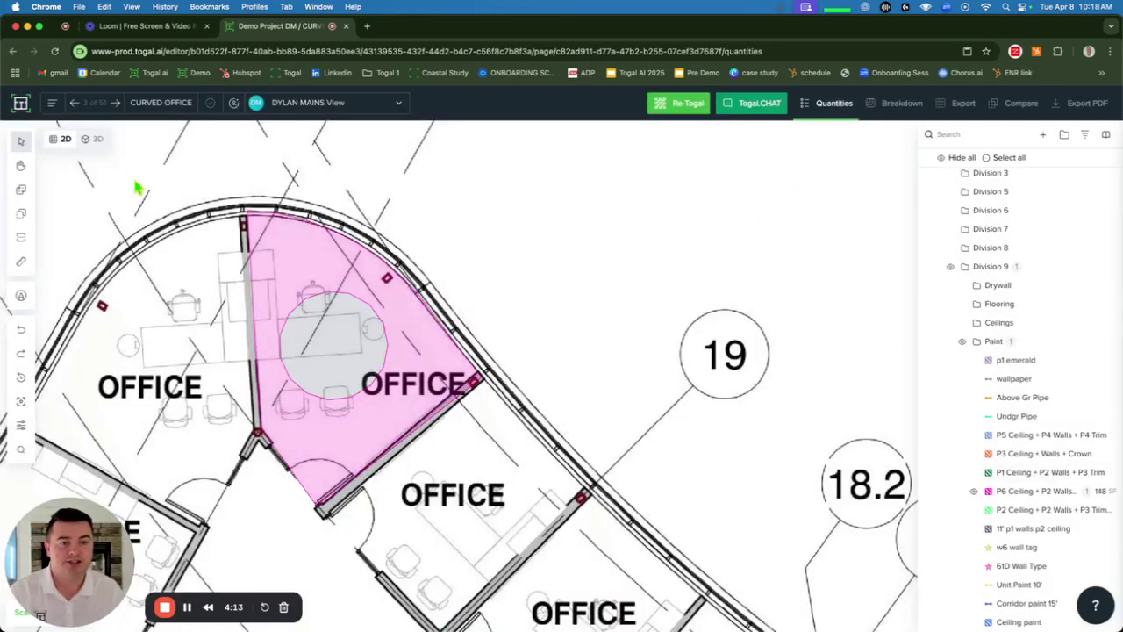
# Check the vaulted ceiling in 3D, then return to 2D and clear the selection.
pyautogui.click(99, 139)
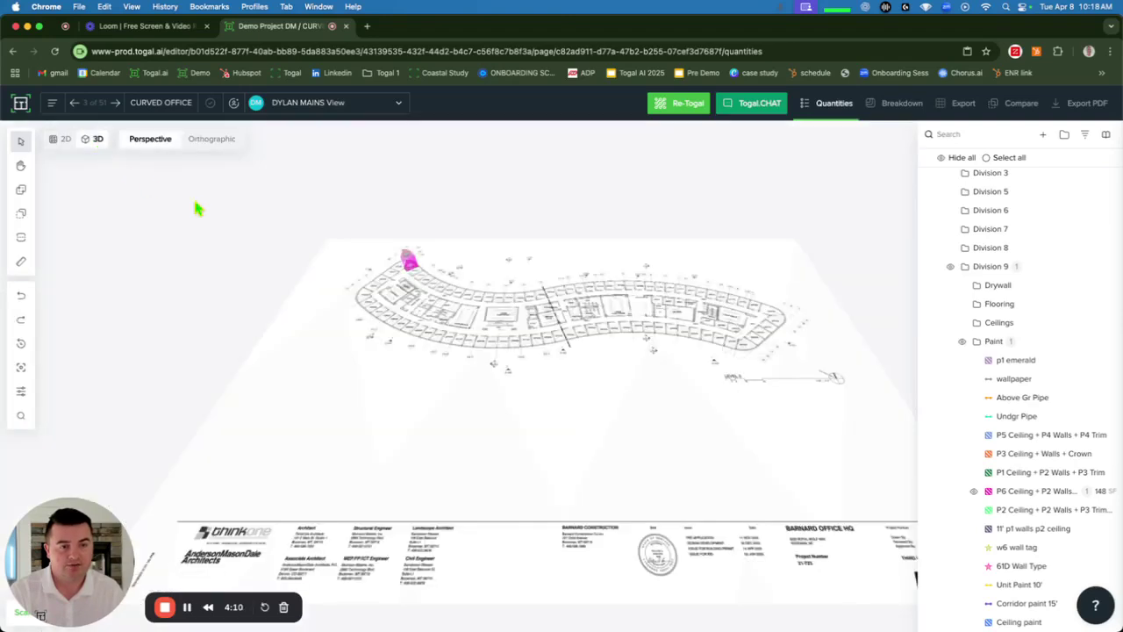
pyautogui.click(352, 337)
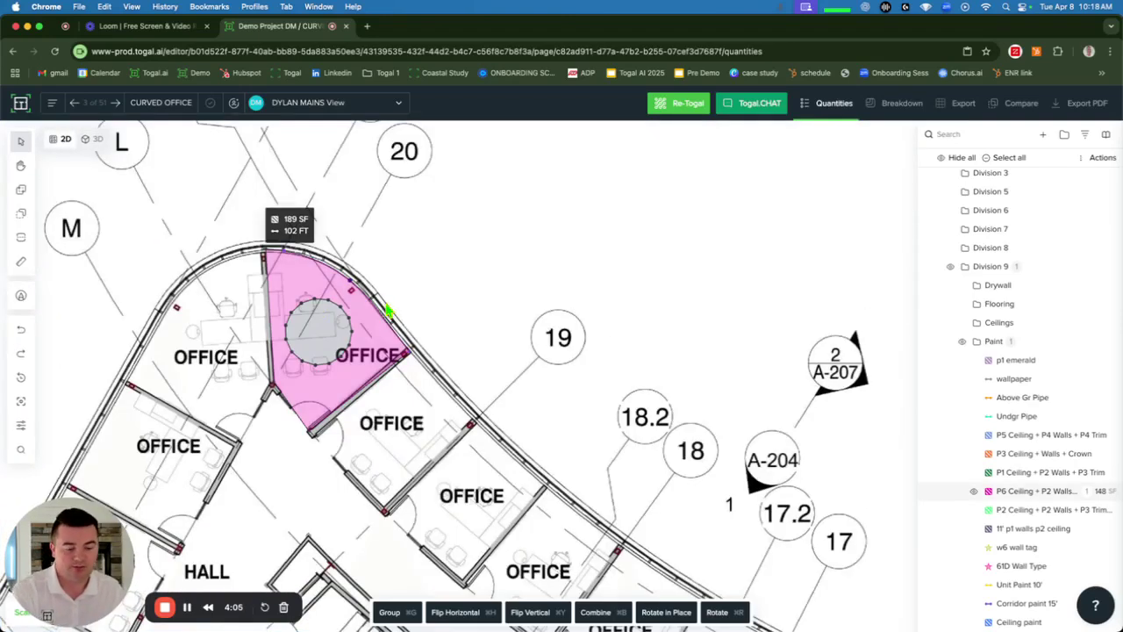
pyautogui.click(412, 308)
pyautogui.scroll(-5, 439, 306)
# Rerun the automatic takeoff with All Features and dismiss the follow-up tip.
pyautogui.click(685, 102)
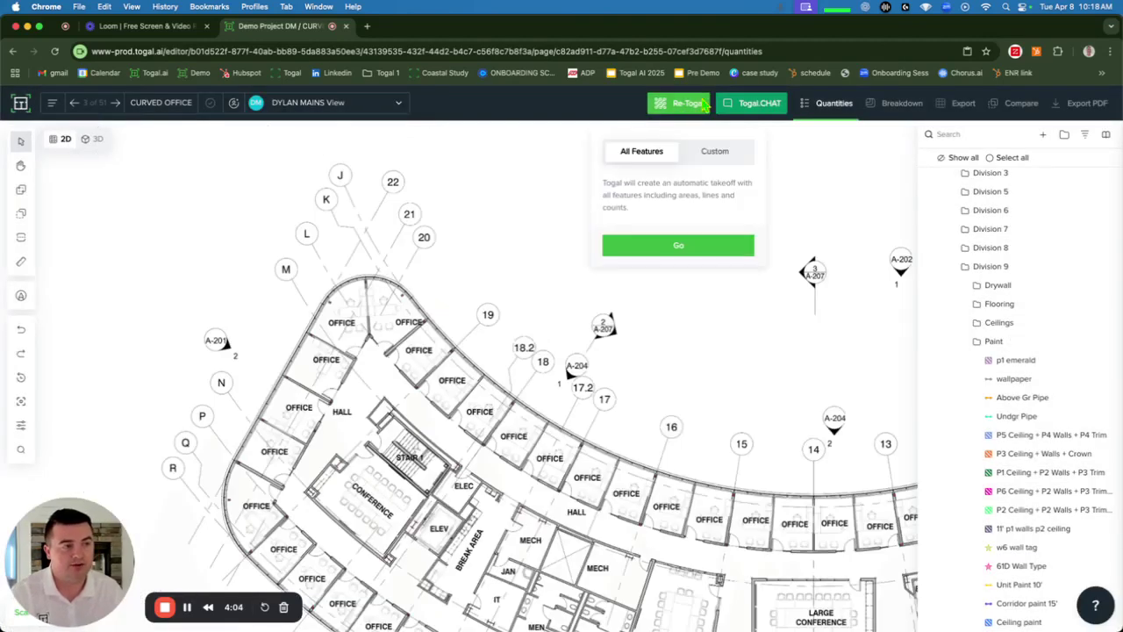
pyautogui.click(681, 248)
pyautogui.click(598, 470)
pyautogui.click(942, 341)
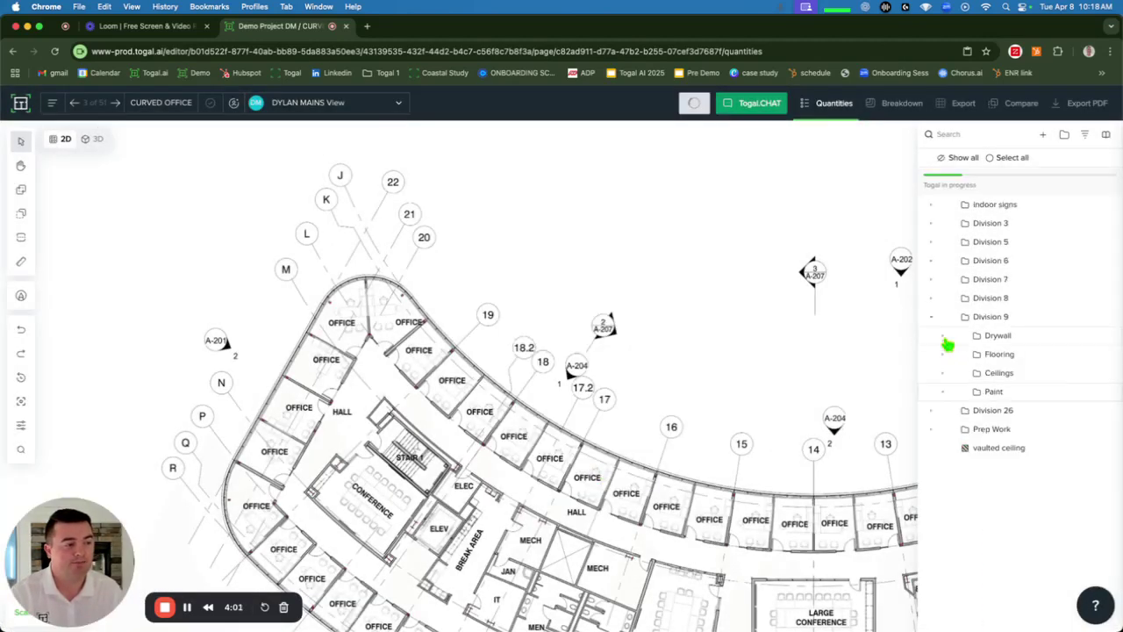
pyautogui.click(937, 317)
pyautogui.scroll(2, 529, 366)
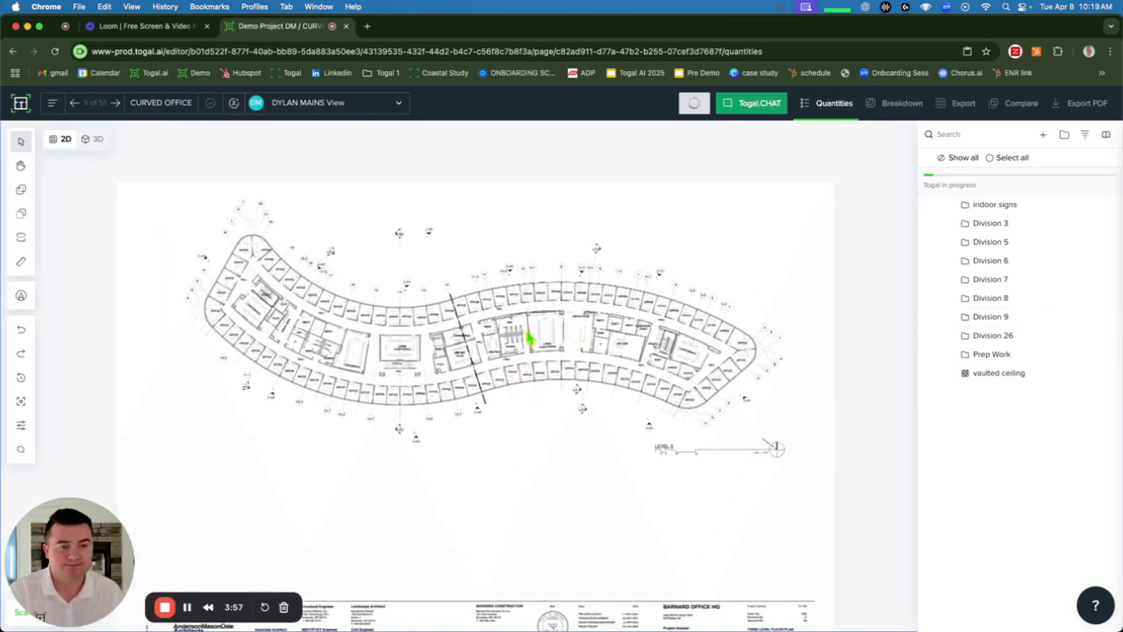
pyautogui.scroll(1, 528, 338)
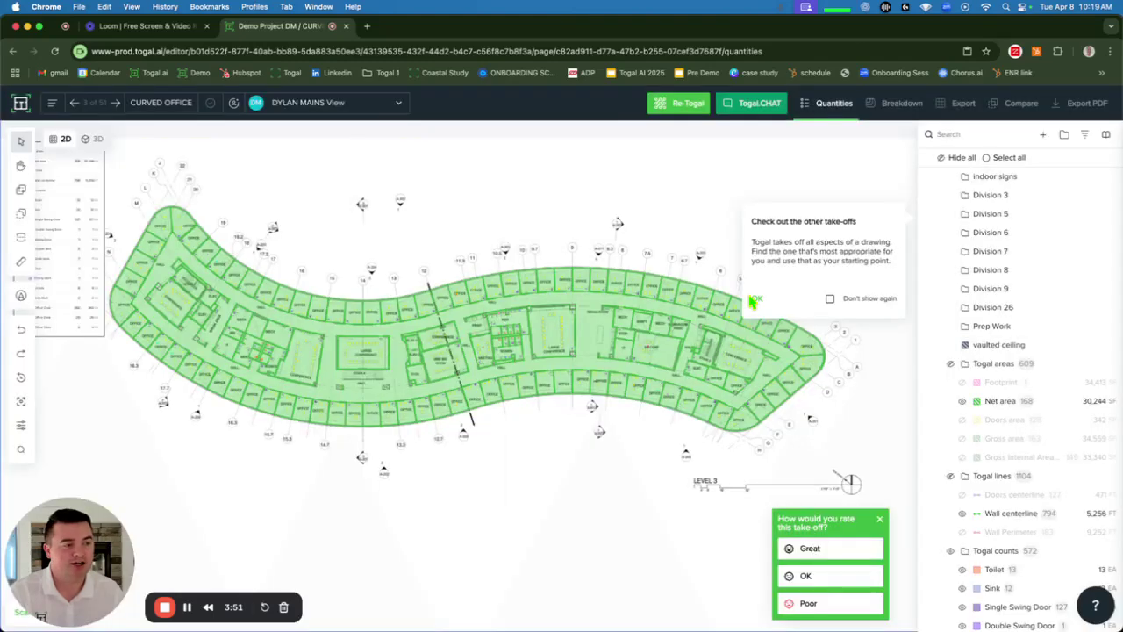
pyautogui.click(757, 299)
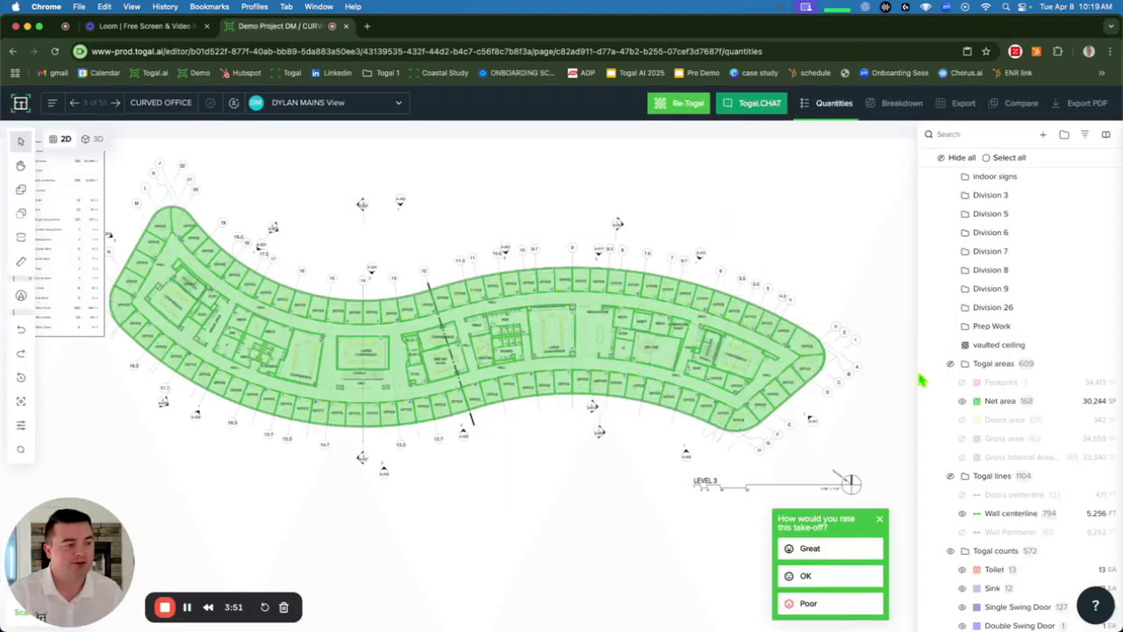
pyautogui.scroll(-2, 960, 389)
# Auto-classify the Wall Perimeter lines into wall types, then select the Office wall lines.
pyautogui.click(1009, 448)
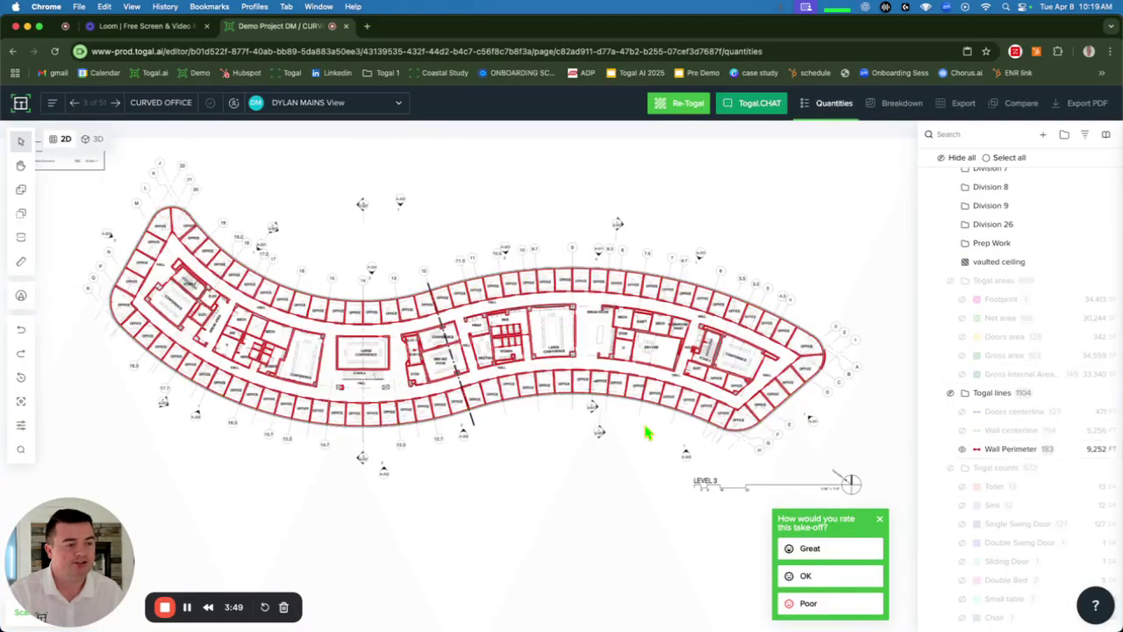
pyautogui.rightClick(391, 411)
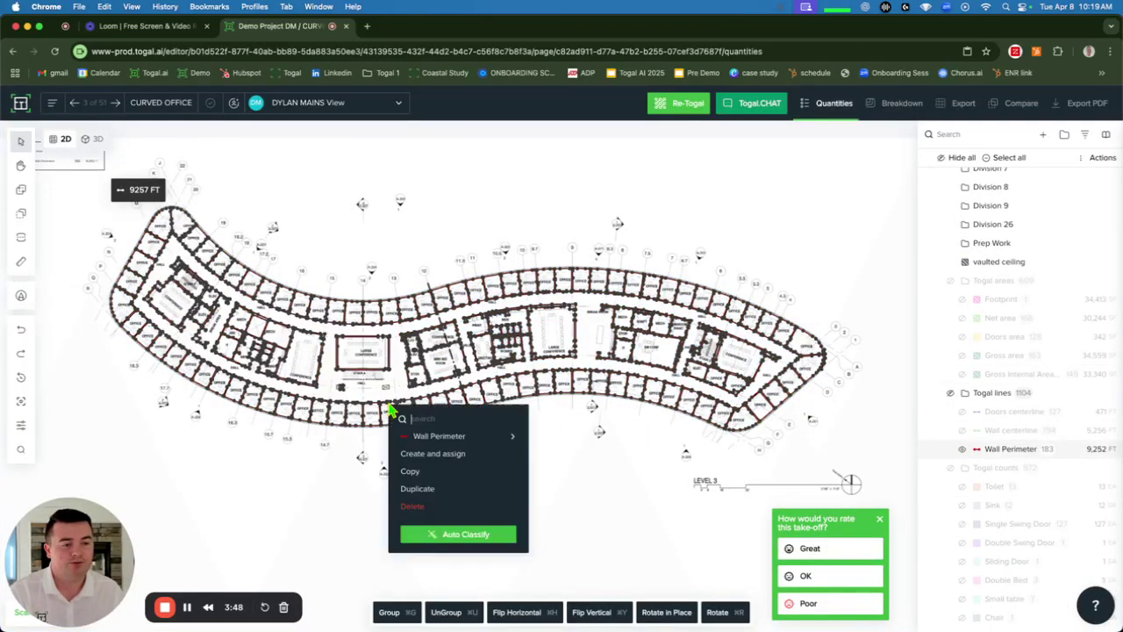
pyautogui.click(451, 535)
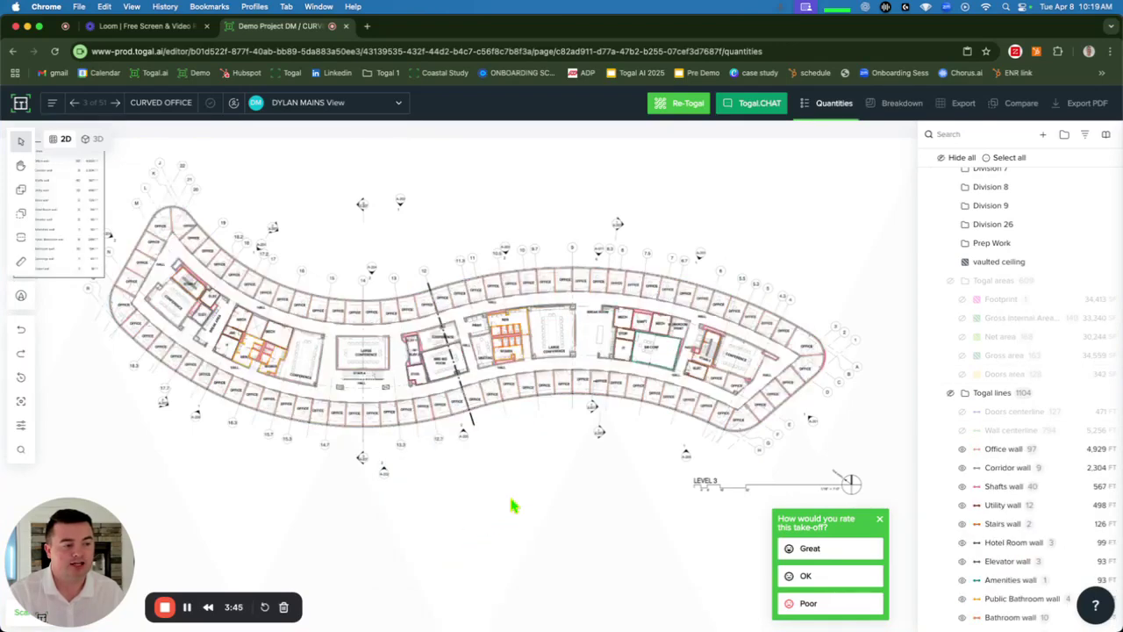
pyautogui.click(1003, 448)
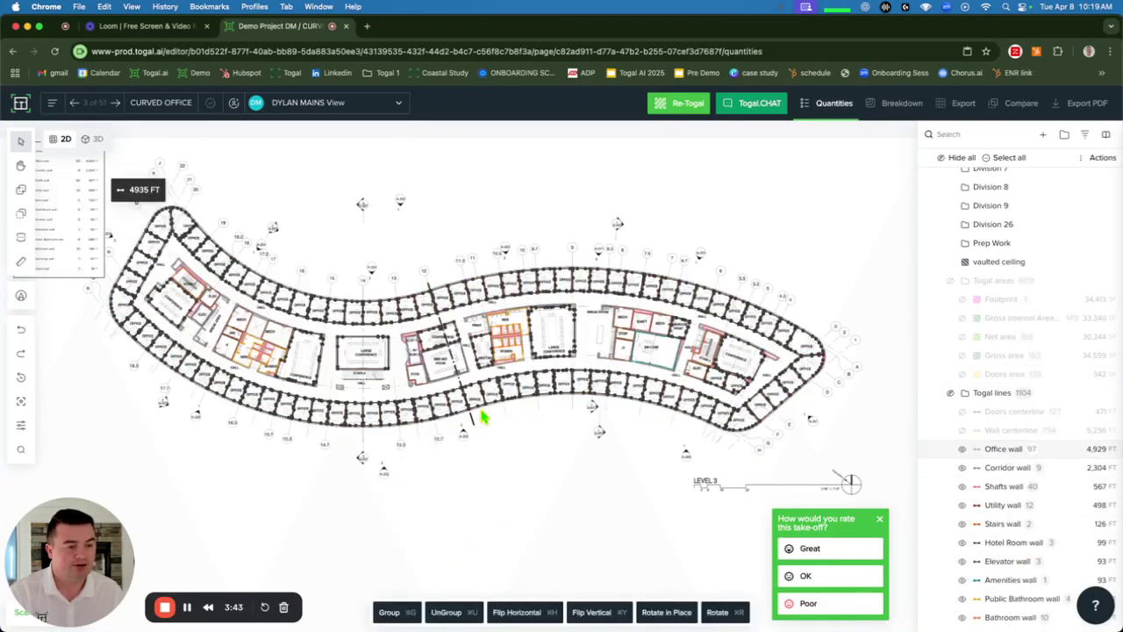
pyautogui.rightClick(399, 421)
pyautogui.click(439, 457)
# Assign office walls to p1 wall paint 10' and hide the Shafts, Openings, Closet and Utility layers.
pyautogui.write('p1')
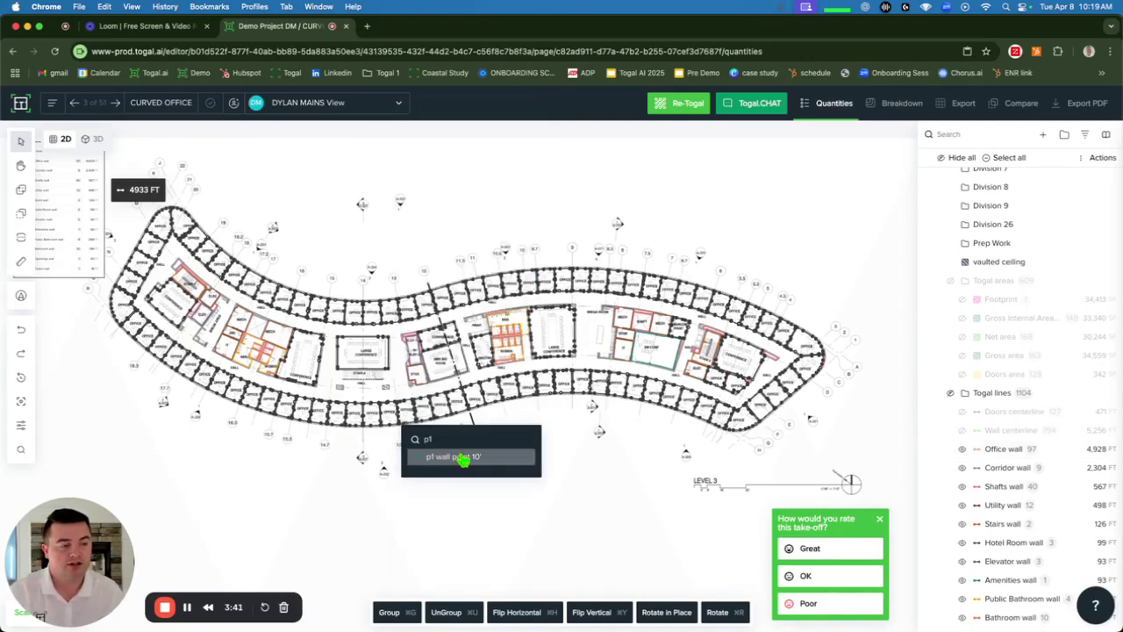
pyautogui.click(462, 457)
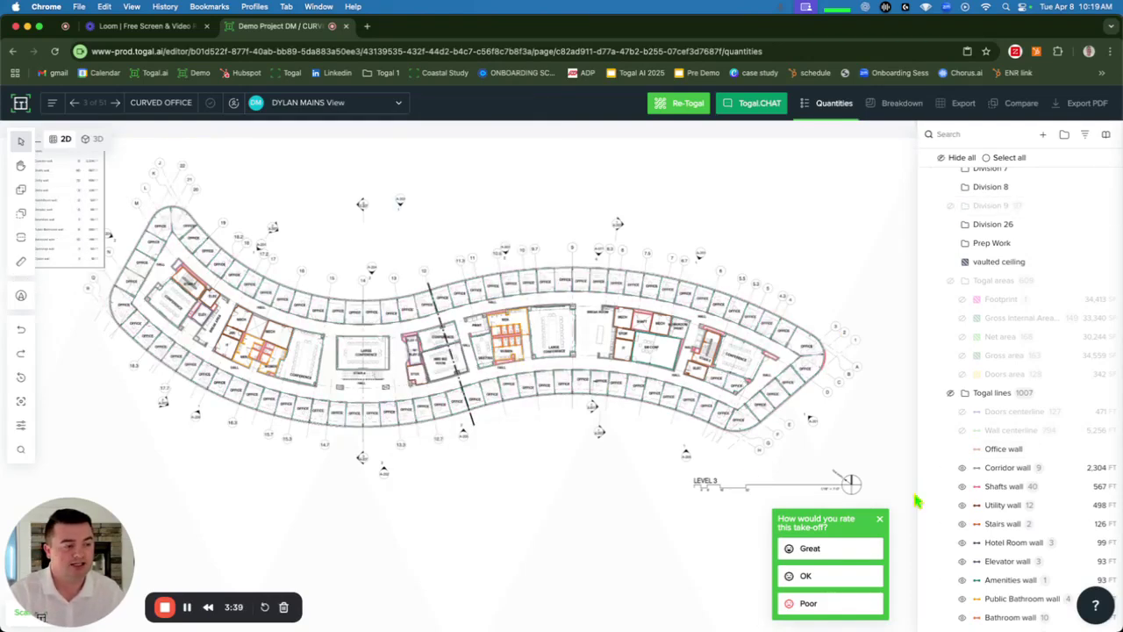
pyautogui.scroll(-2, 961, 496)
pyautogui.click(962, 404)
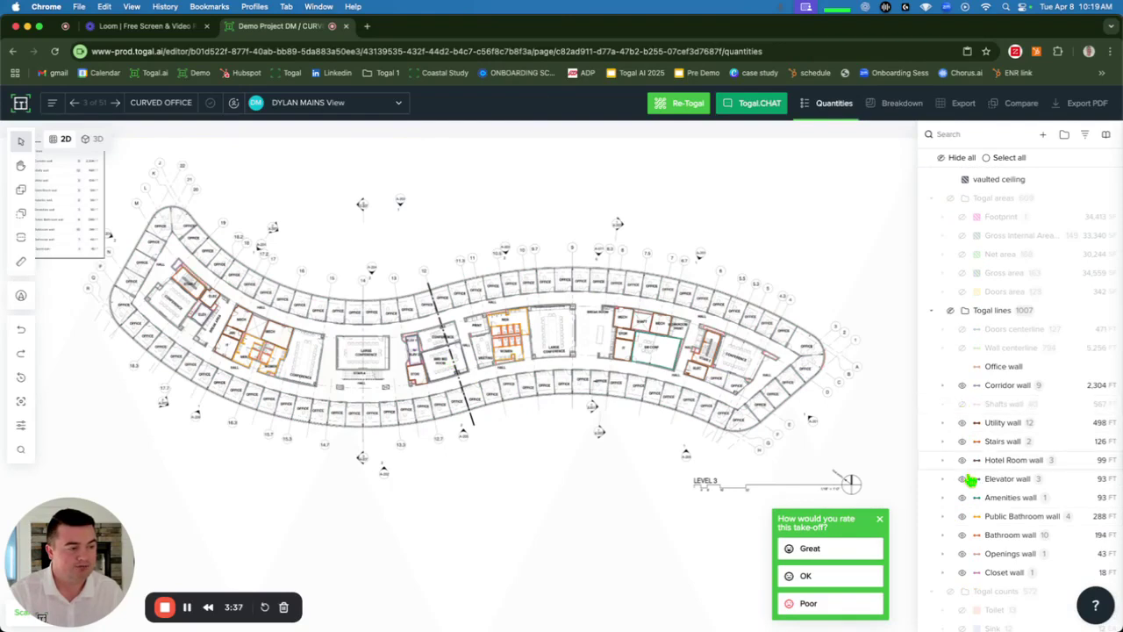
pyautogui.scroll(-2, 965, 469)
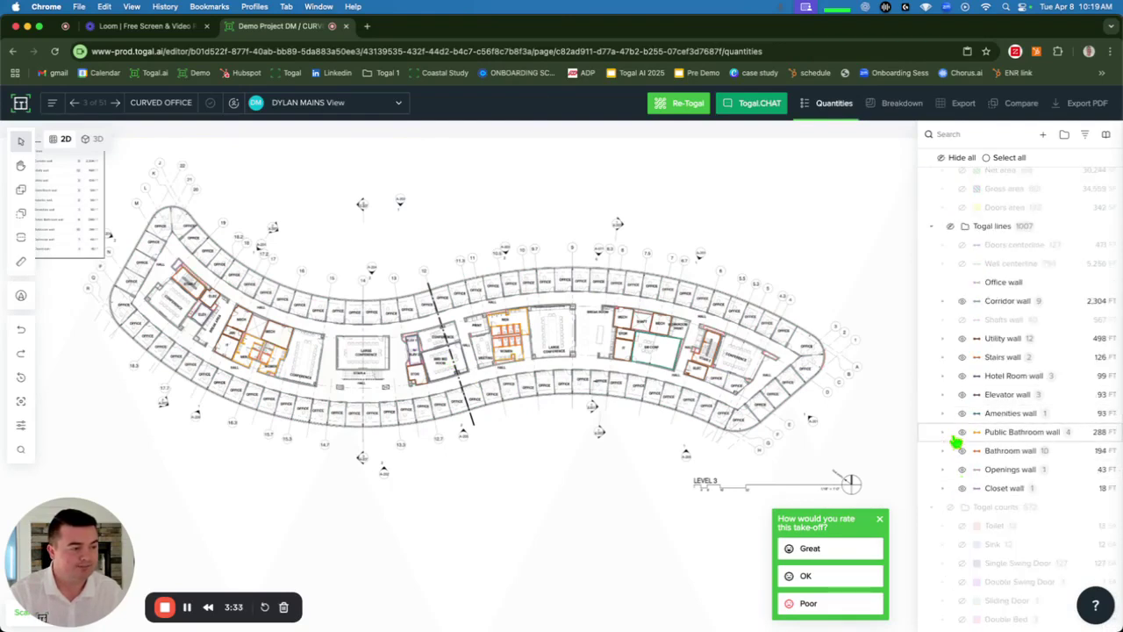
pyautogui.click(962, 469)
pyautogui.click(964, 488)
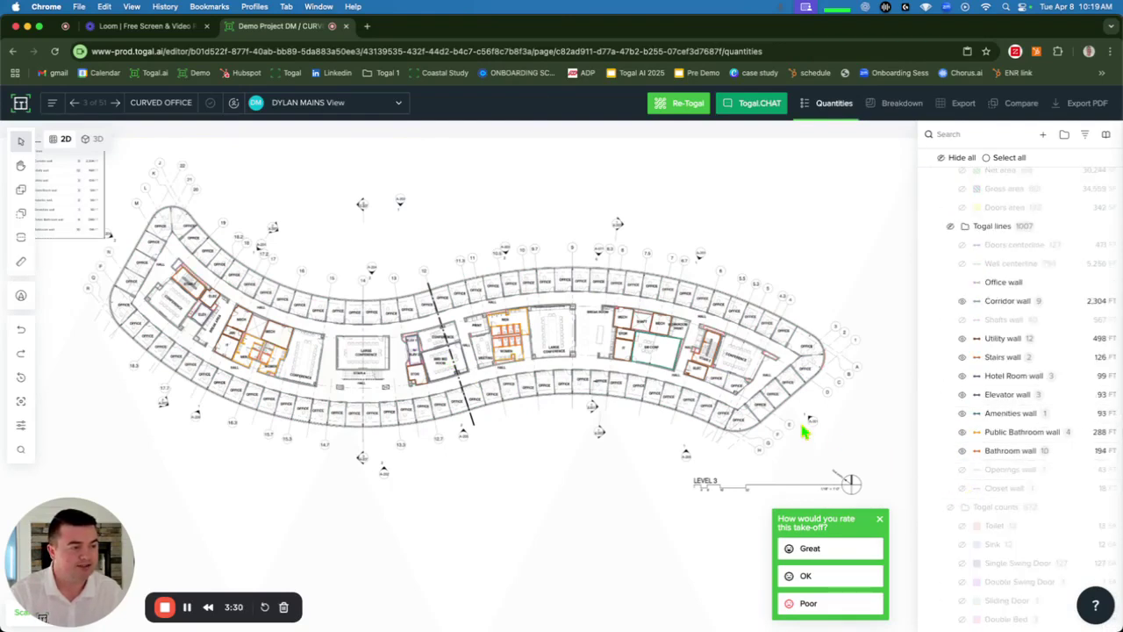
pyautogui.click(965, 339)
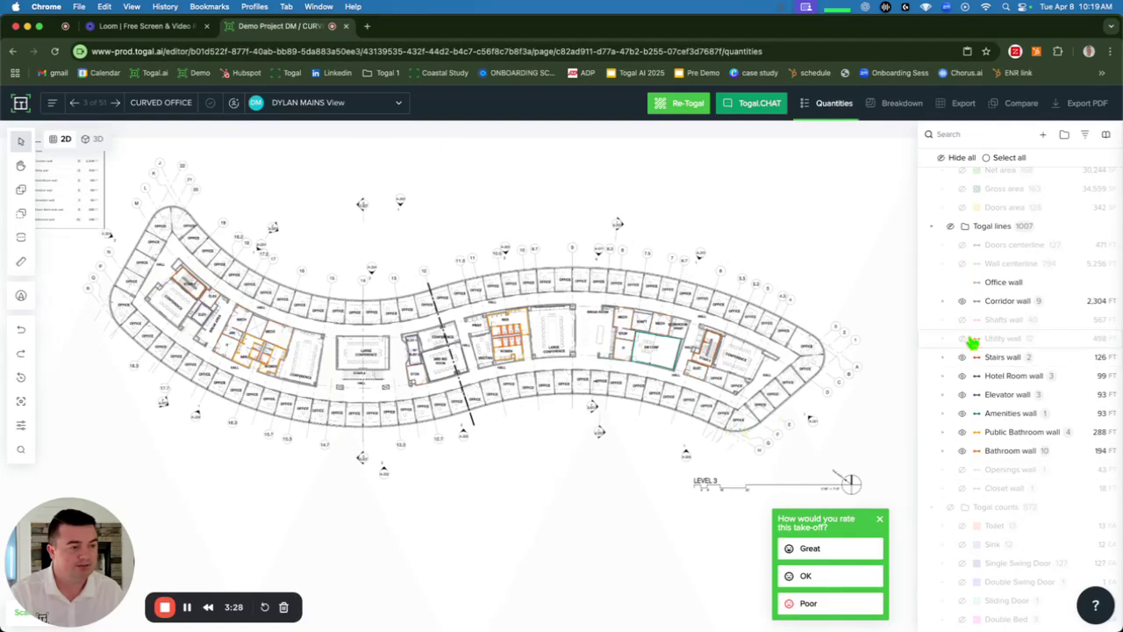
# Reassign all remaining visible walls to the magenta interior paint type.
pyautogui.press('super+a')
pyautogui.rightClick(453, 376)
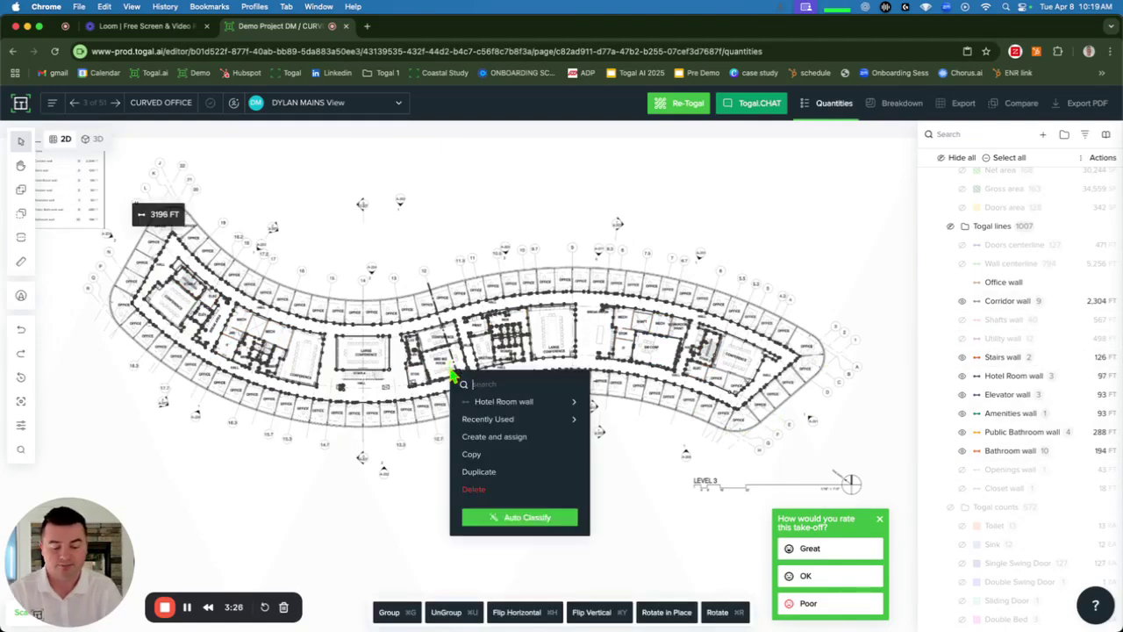
pyautogui.write('interior')
pyautogui.click(546, 409)
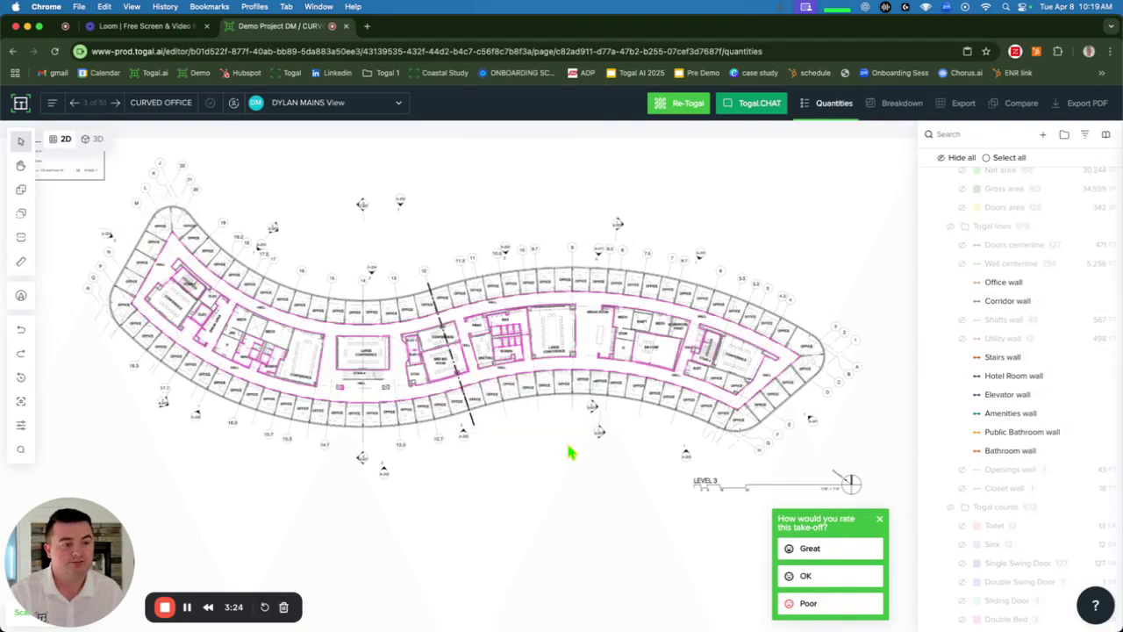
# Expand Division 9 > Paint to show the paint totals and view the walls in 3D.
pyautogui.scroll(1, 966, 320)
pyautogui.scroll(5, 971, 314)
pyautogui.scroll(1, 965, 307)
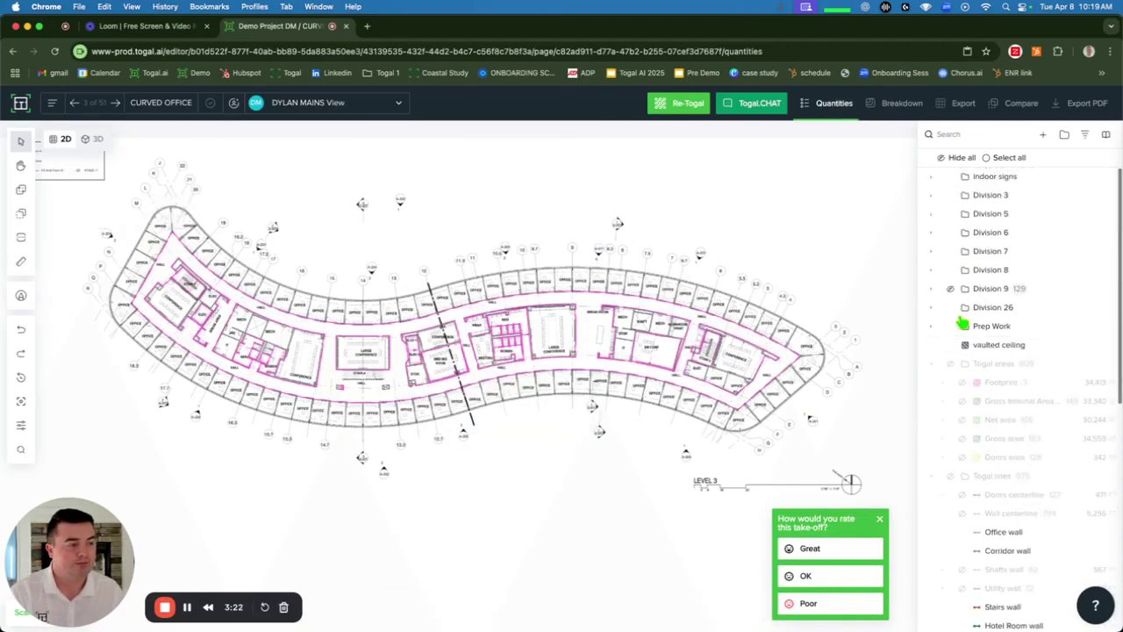
pyautogui.click(950, 288)
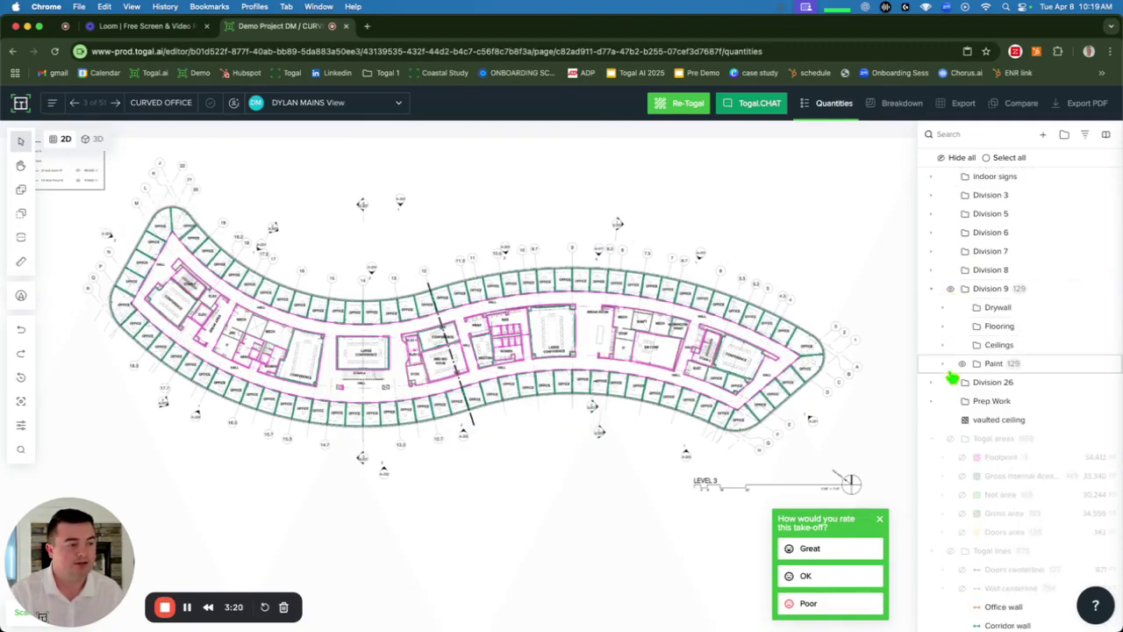
pyautogui.click(942, 367)
pyautogui.scroll(-3, 954, 439)
pyautogui.scroll(-2, 978, 451)
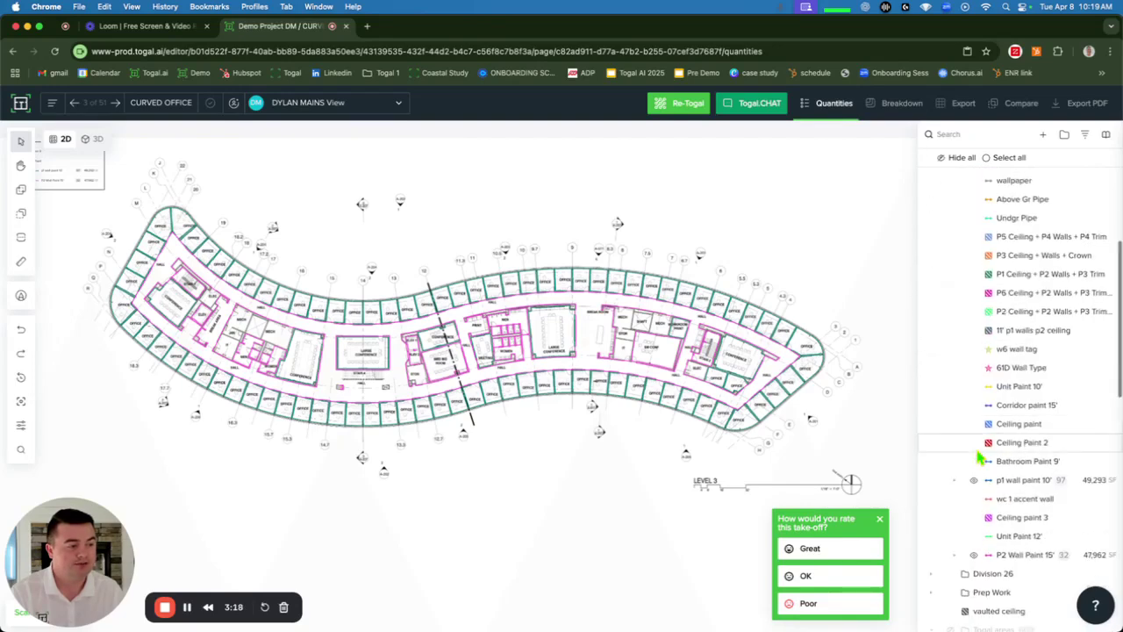
pyautogui.scroll(-2, 1054, 483)
pyautogui.click(93, 144)
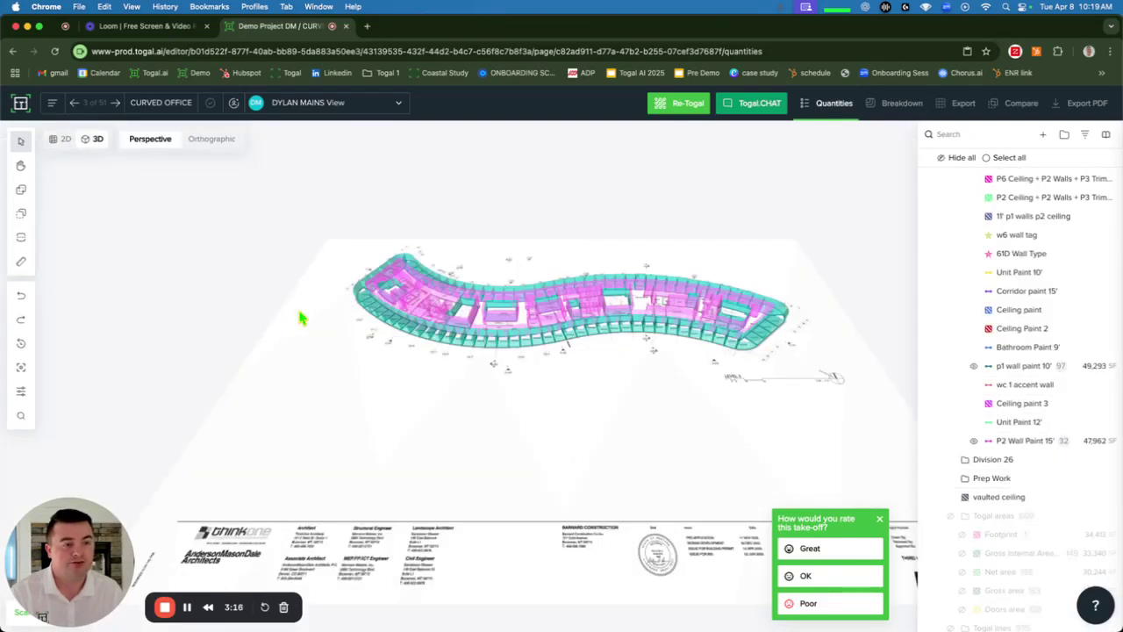
# Orbit and zoom in on the magenta and teal painted walls around the curved floor.
pyautogui.moveTo(301, 316)
pyautogui.mouseDown()
pyautogui.moveTo(500, 444)
pyautogui.moveTo(667, 381)
pyautogui.moveTo(611, 389)
pyautogui.moveTo(622, 392)
pyautogui.moveTo(554, 446)
pyautogui.moveTo(438, 391)
pyautogui.mouseUp()
pyautogui.scroll(2, 481, 455)
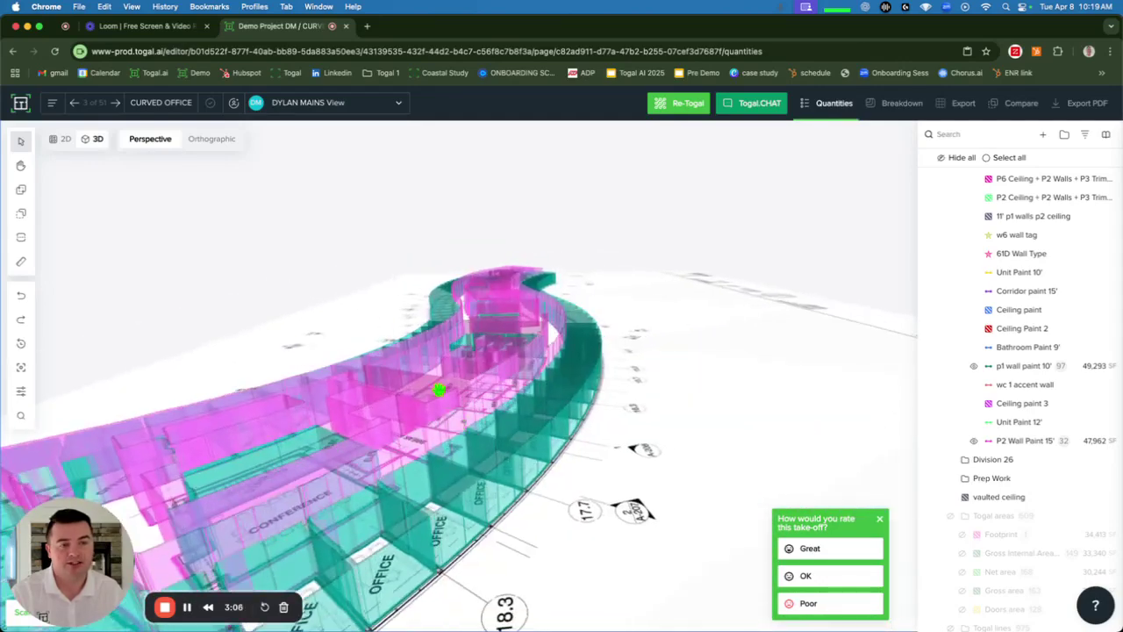
# Add a new user with Can View access in the Share panel.
pyautogui.click(235, 107)
pyautogui.click(427, 375)
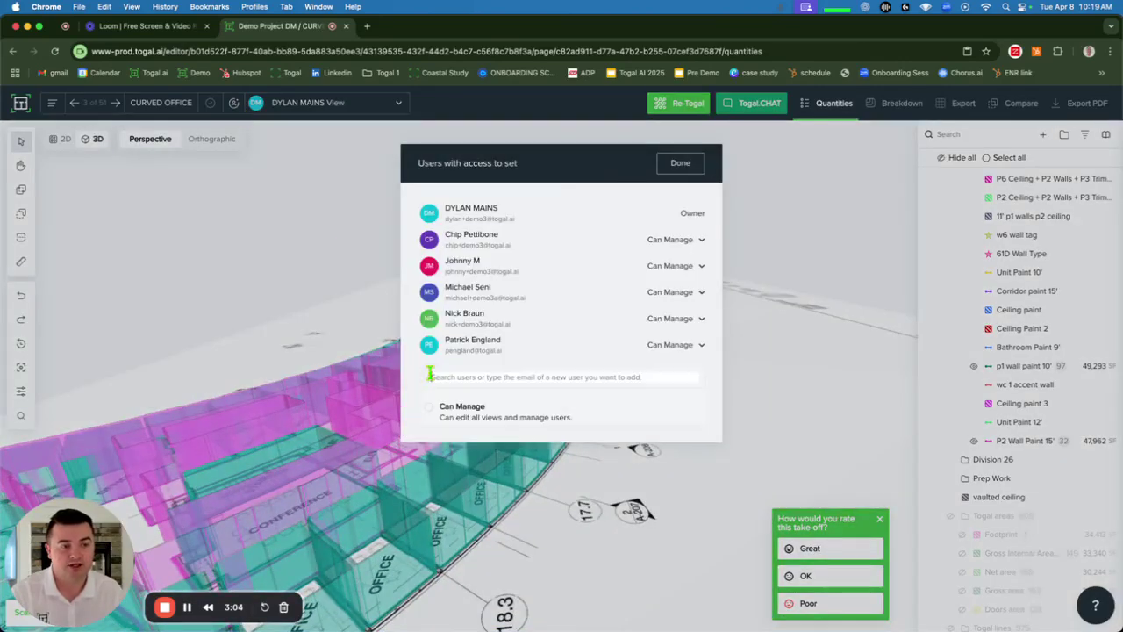
pyautogui.click(439, 497)
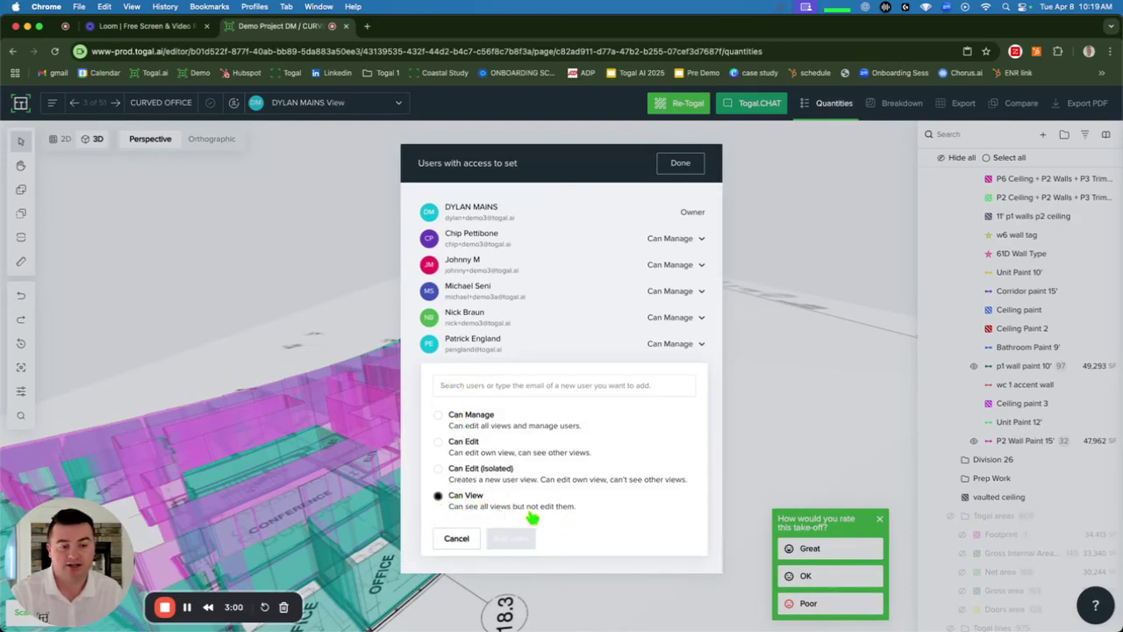
# Return to the projects list, filter to Starred, and open Sample Project.
pyautogui.click(19, 104)
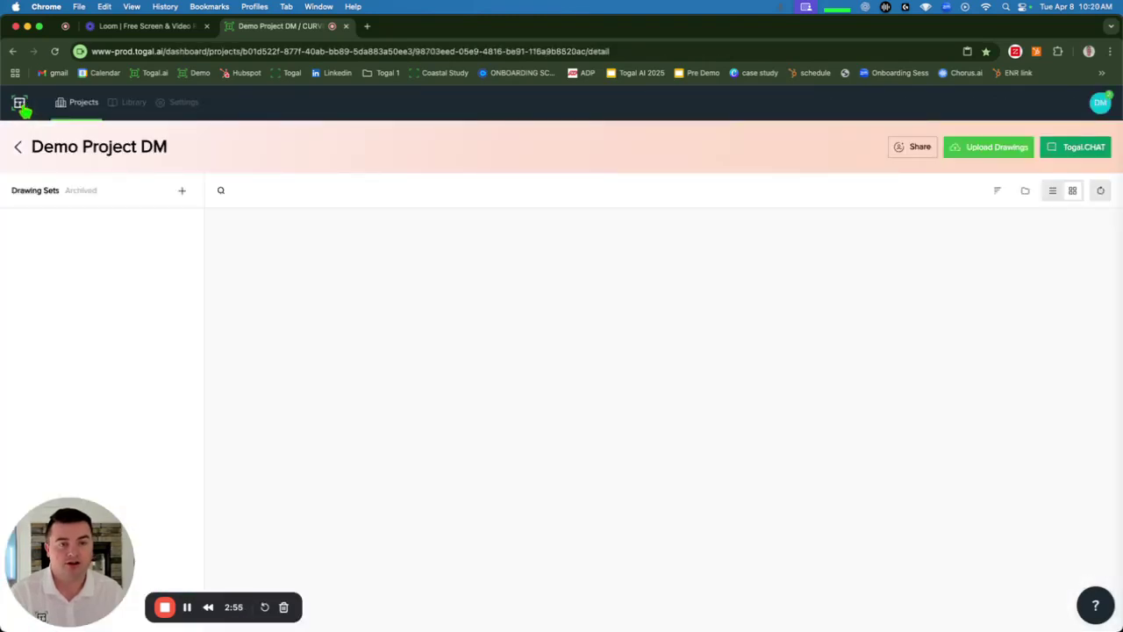
pyautogui.click(21, 105)
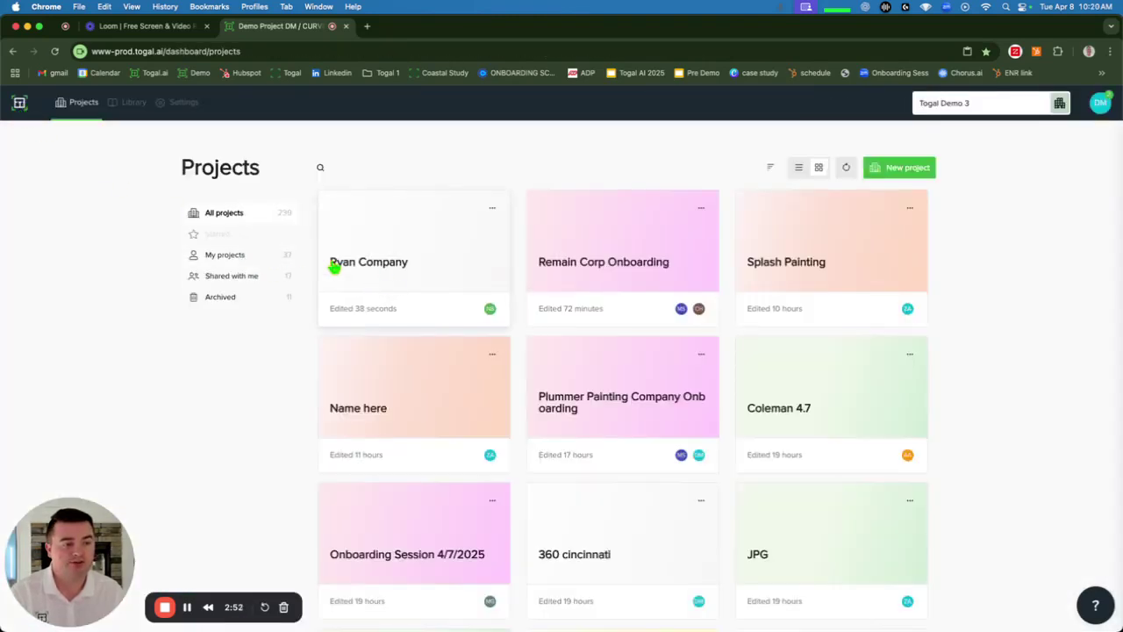
pyautogui.click(255, 234)
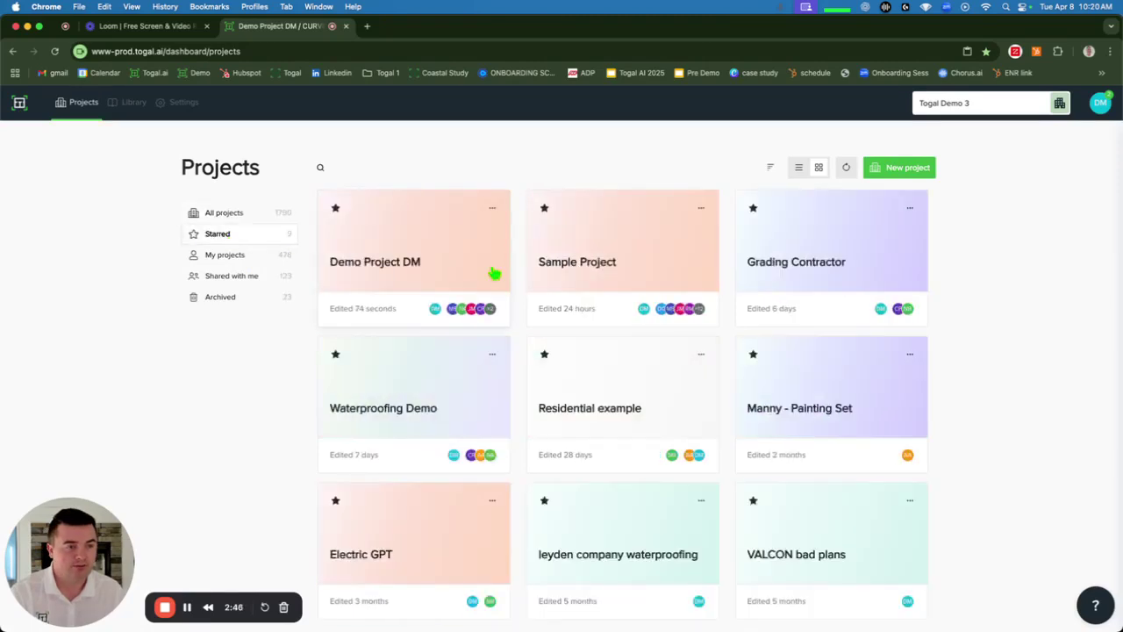
pyautogui.click(595, 265)
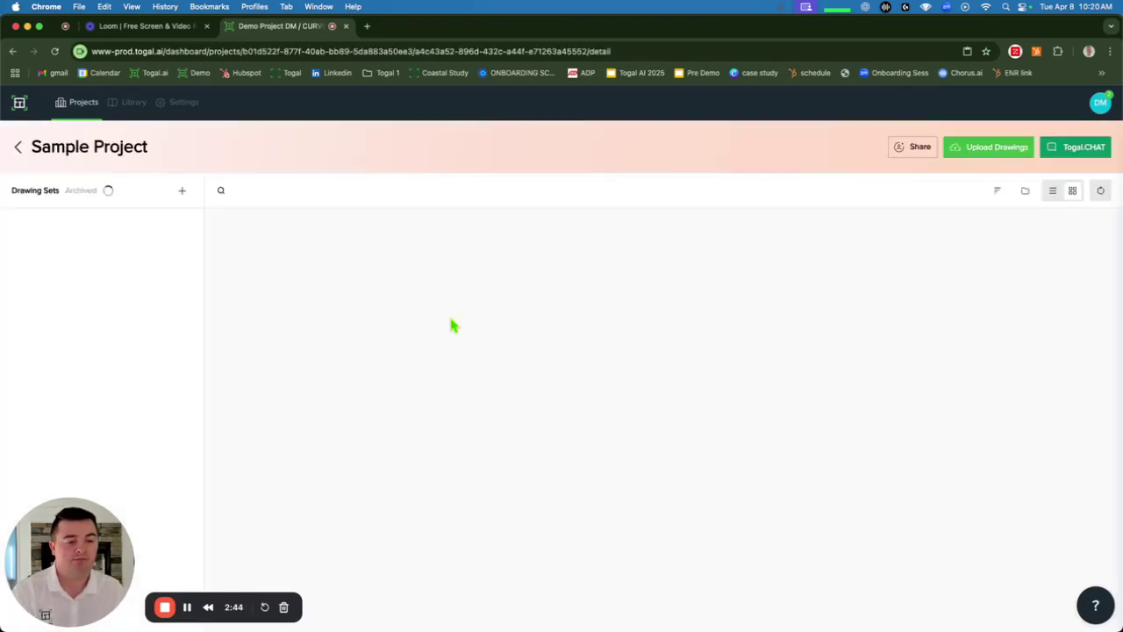
# Open the Level 01 sheet and zoom into the loggia columns in 2D.
pyautogui.click(659, 307)
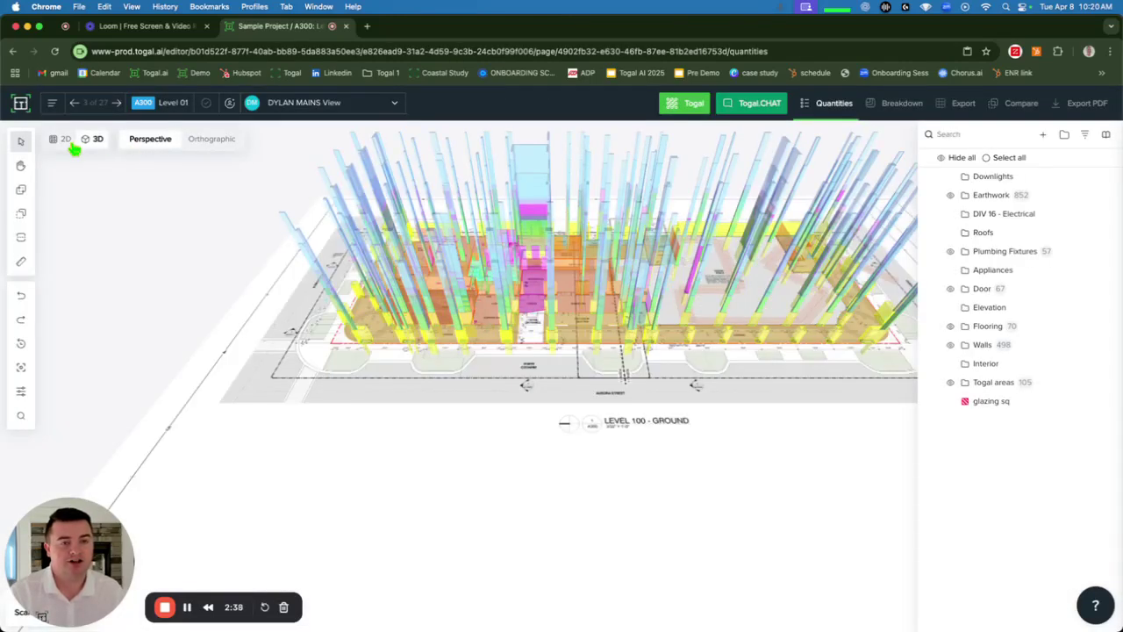
pyautogui.click(65, 140)
pyautogui.scroll(5, 451, 381)
pyautogui.scroll(5, 526, 373)
pyautogui.scroll(3, 507, 372)
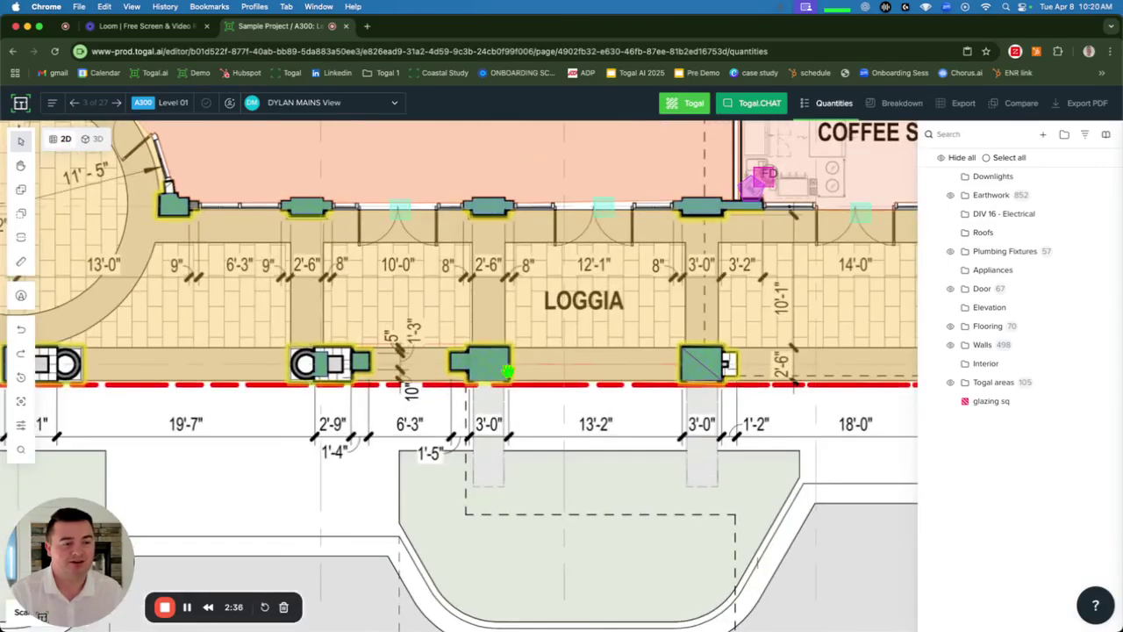
pyautogui.hscroll(2, 507, 371)
pyautogui.scroll(-3, 503, 392)
pyautogui.scroll(-3, 421, 431)
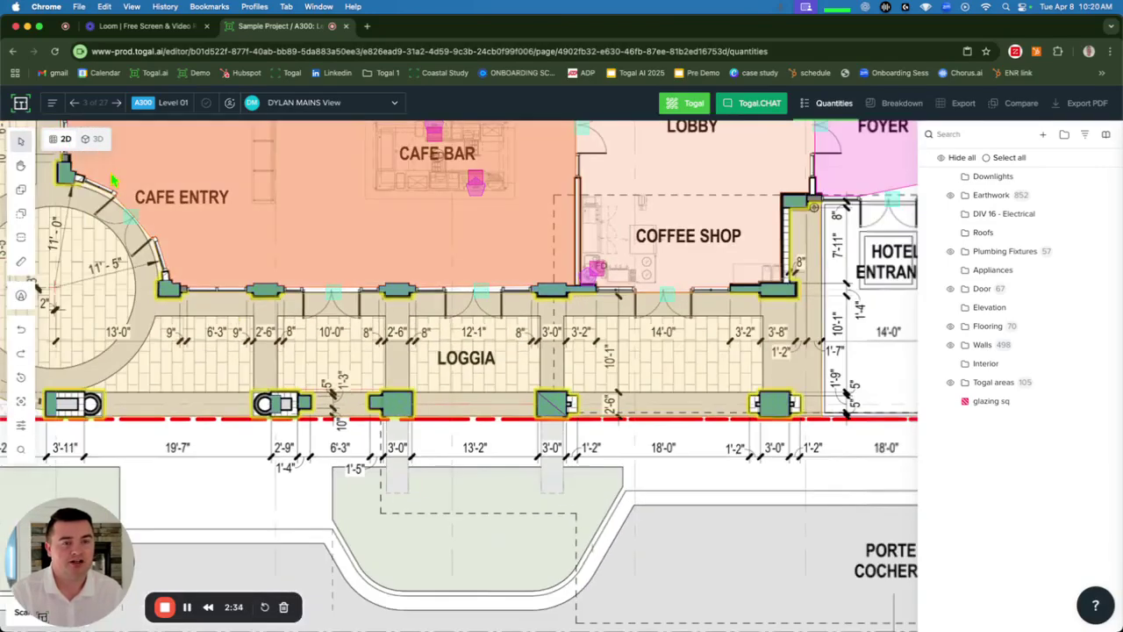
# Orbit the Level 01 takeoff in 3D to a lower angle, then return to 2D.
pyautogui.click(97, 138)
pyautogui.moveTo(268, 348)
pyautogui.mouseDown()
pyautogui.moveTo(472, 417)
pyautogui.moveTo(566, 366)
pyautogui.moveTo(467, 379)
pyautogui.moveTo(901, 401)
pyautogui.mouseUp()
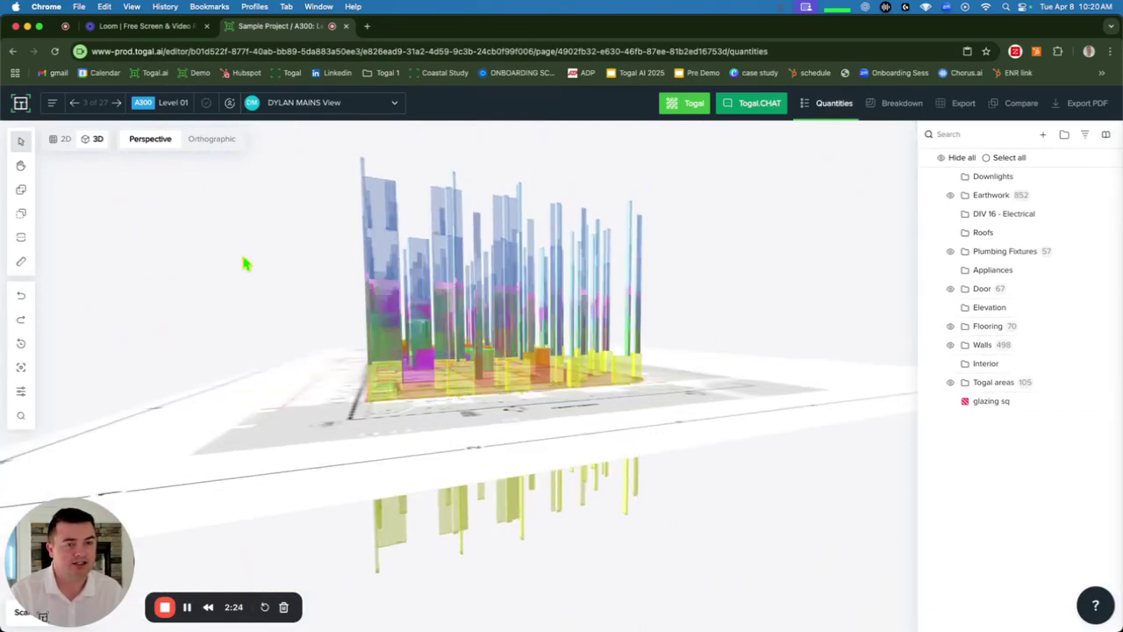
pyautogui.click(64, 140)
pyautogui.rightClick(402, 406)
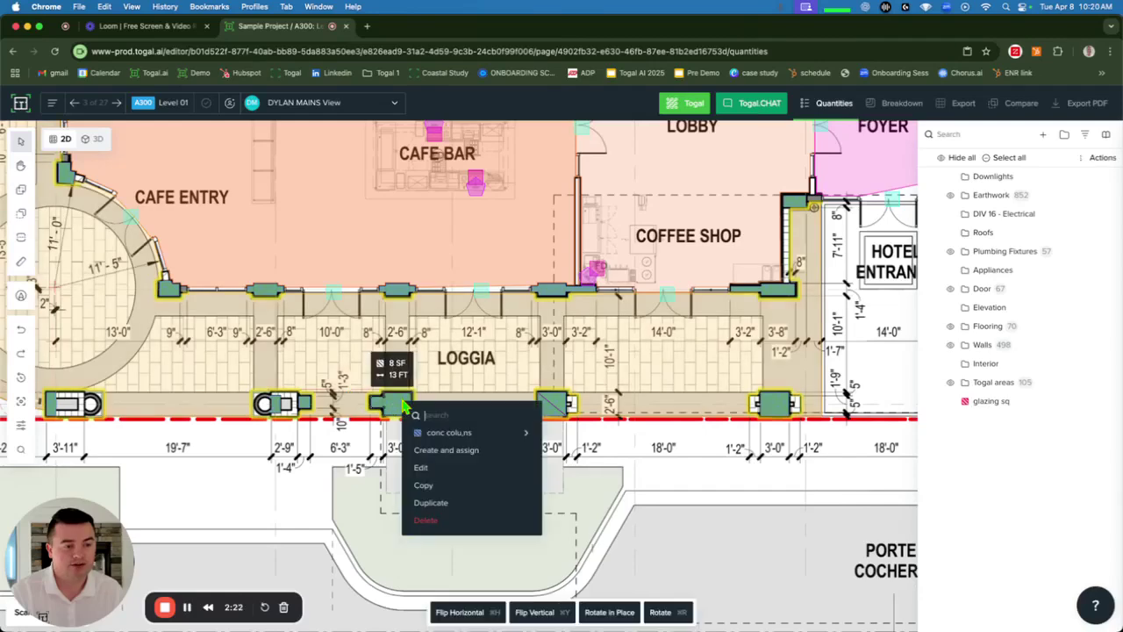
pyautogui.click(444, 477)
pyautogui.moveTo(346, 455)
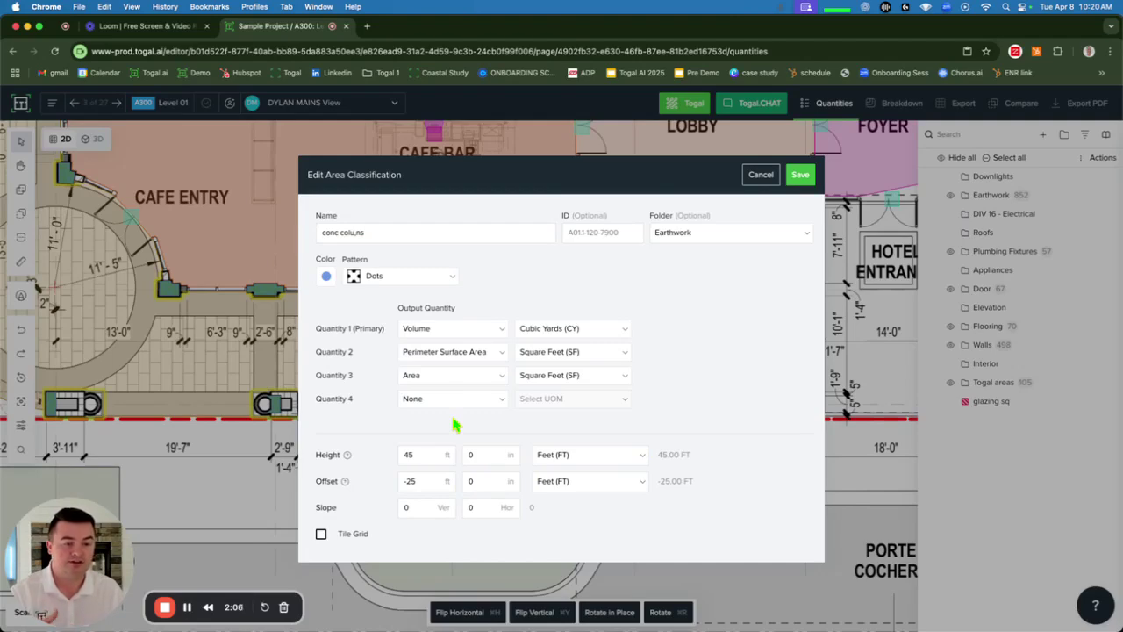
pyautogui.click(787, 175)
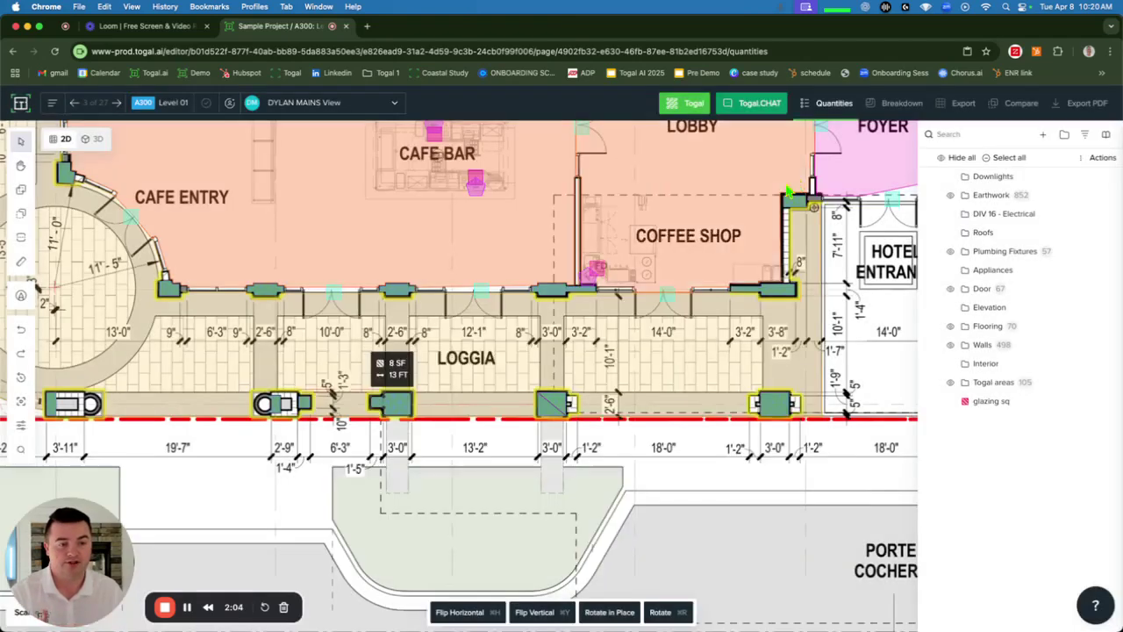
# Orbit the 3D takeoff to eye level, showing columns extending below the floor at -25 ft offset.
pyautogui.click(96, 138)
pyautogui.moveTo(297, 432)
pyautogui.mouseDown()
pyautogui.moveTo(313, 414)
pyautogui.moveTo(214, 439)
pyautogui.moveTo(43, 198)
pyautogui.mouseUp()
pyautogui.click(58, 139)
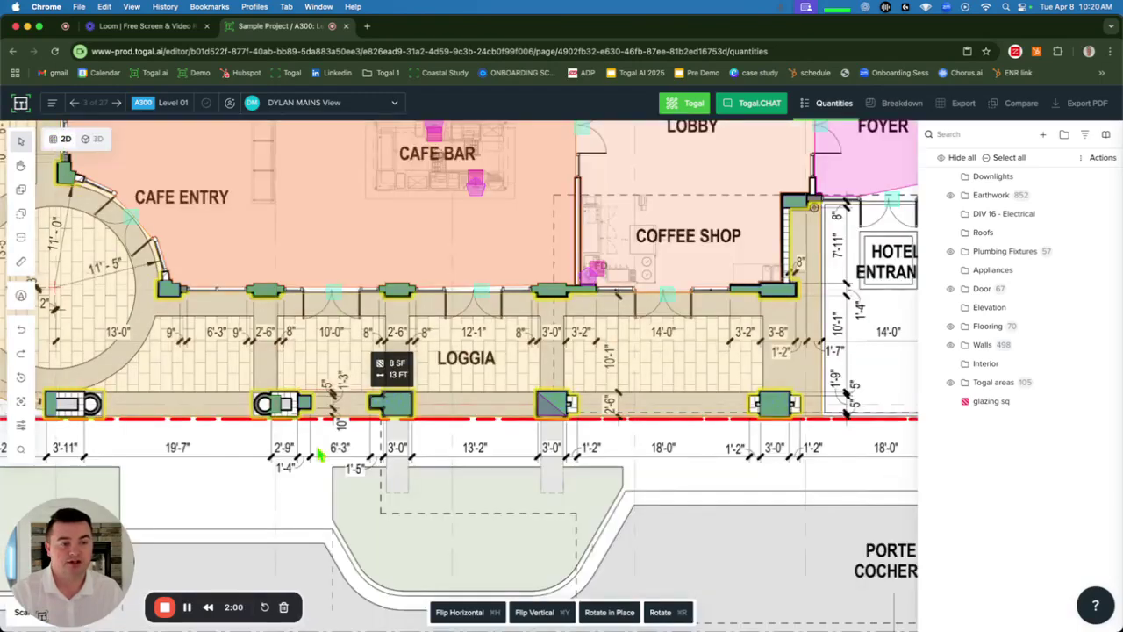
pyautogui.click(95, 139)
pyautogui.moveTo(256, 366)
pyautogui.mouseDown()
pyautogui.moveTo(518, 352)
pyautogui.moveTo(473, 460)
pyautogui.moveTo(221, 447)
pyautogui.moveTo(388, 421)
pyautogui.moveTo(296, 447)
pyautogui.moveTo(281, 427)
pyautogui.moveTo(205, 424)
pyautogui.moveTo(562, 474)
pyautogui.moveTo(624, 454)
pyautogui.moveTo(757, 451)
pyautogui.moveTo(776, 439)
pyautogui.moveTo(722, 409)
pyautogui.moveTo(655, 394)
pyautogui.moveTo(561, 412)
pyautogui.moveTo(401, 413)
pyautogui.moveTo(366, 441)
pyautogui.moveTo(236, 409)
pyautogui.moveTo(404, 428)
pyautogui.moveTo(451, 419)
pyautogui.mouseUp()
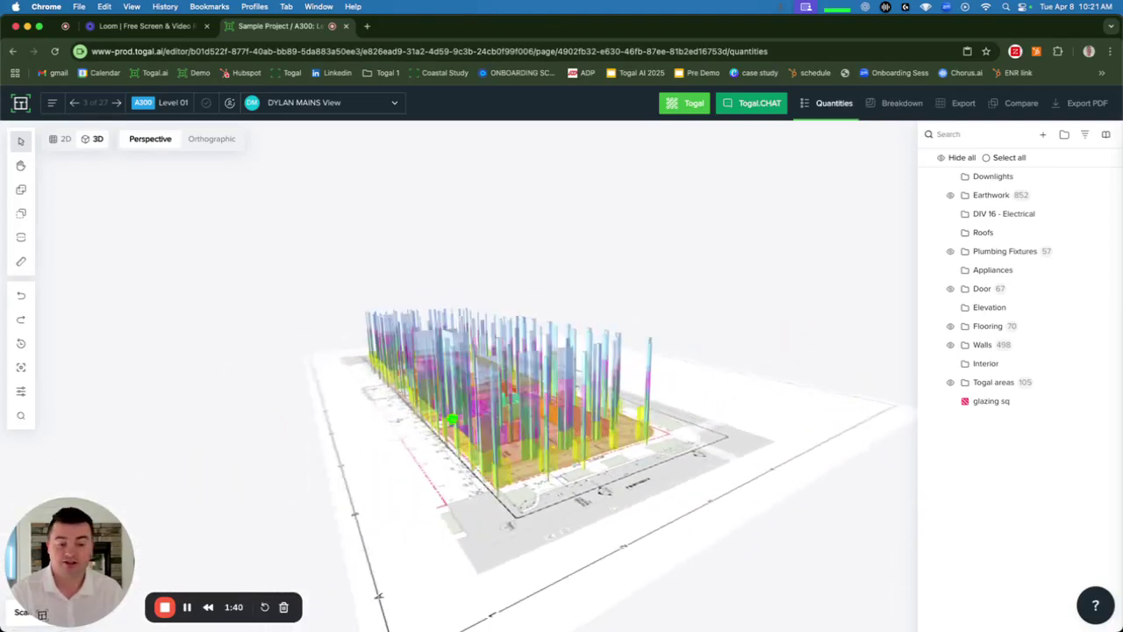